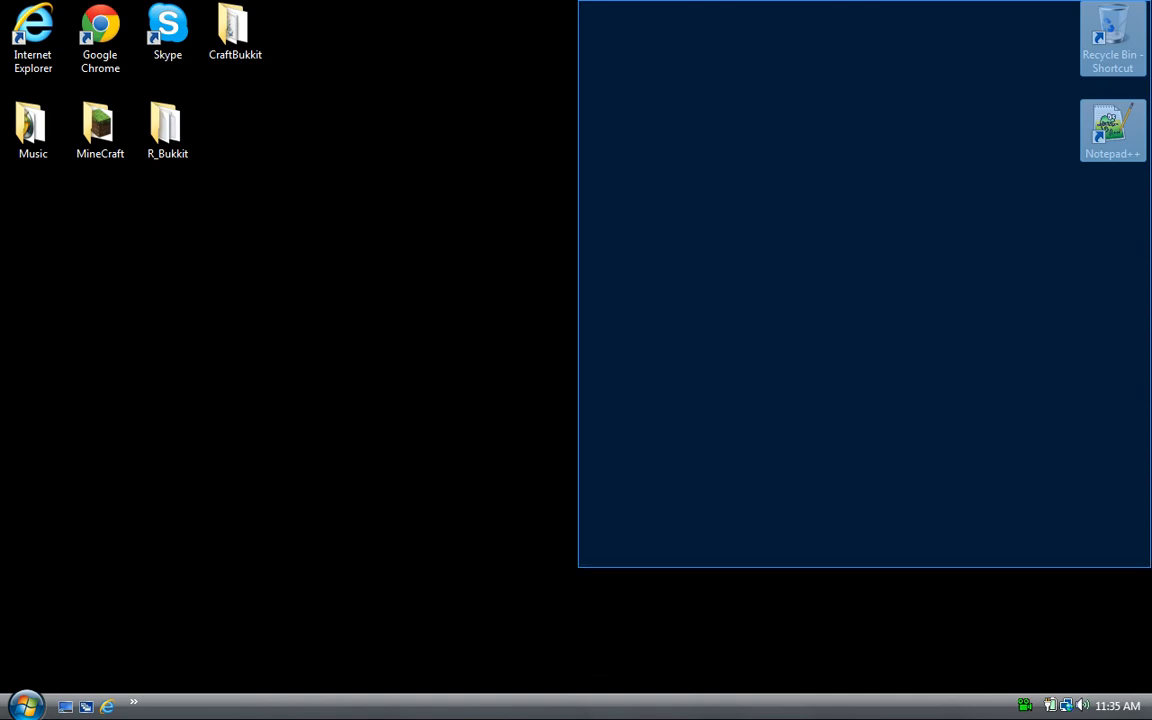
# - Open the CraftBukkit folder and open the Start batch file for editing in Notepad
pyautogui.click(590, 82)
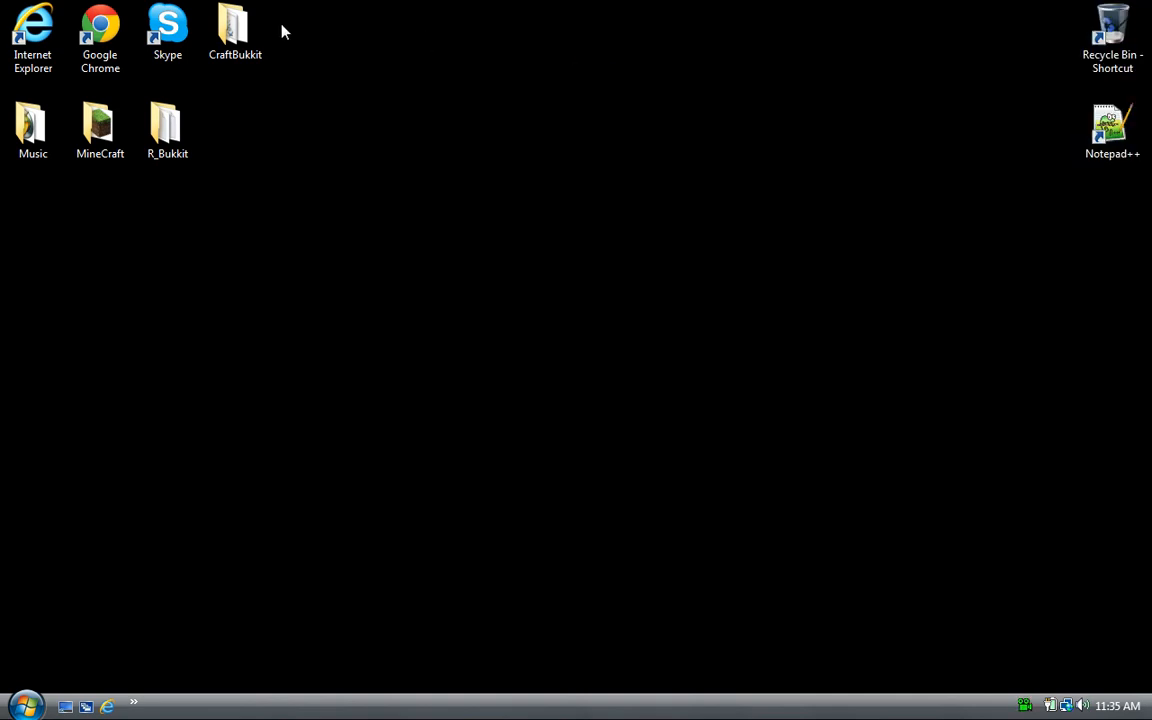
pyautogui.doubleClick(243, 28)
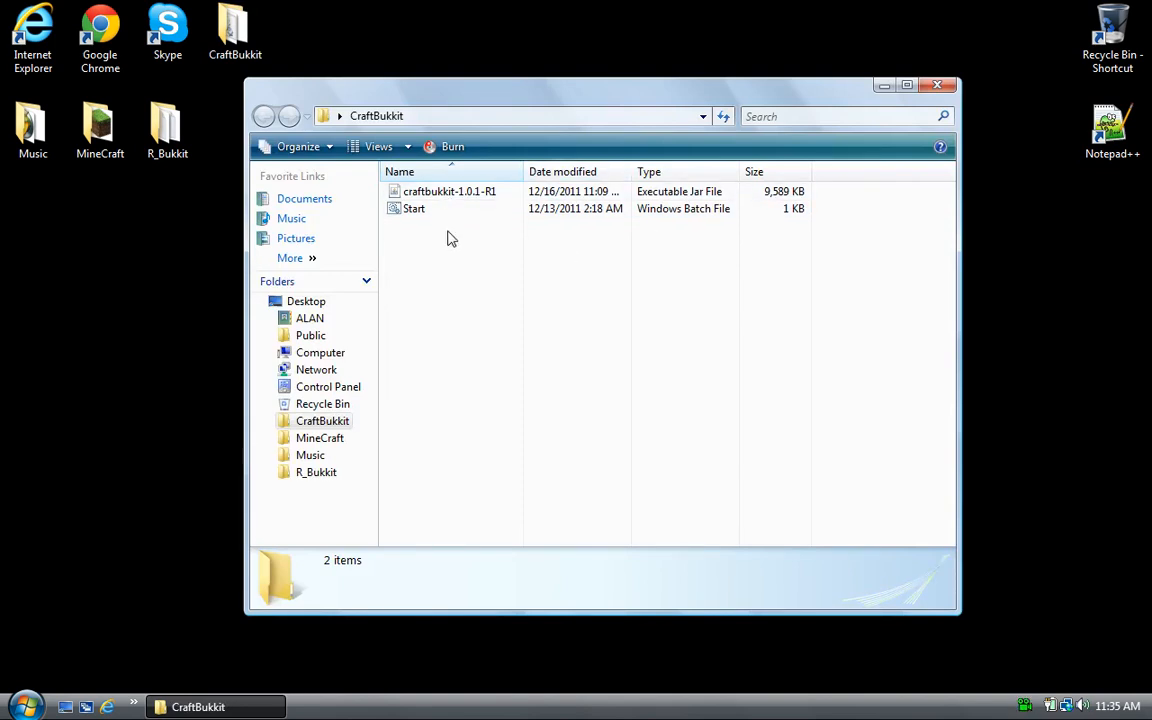
pyautogui.click(423, 199)
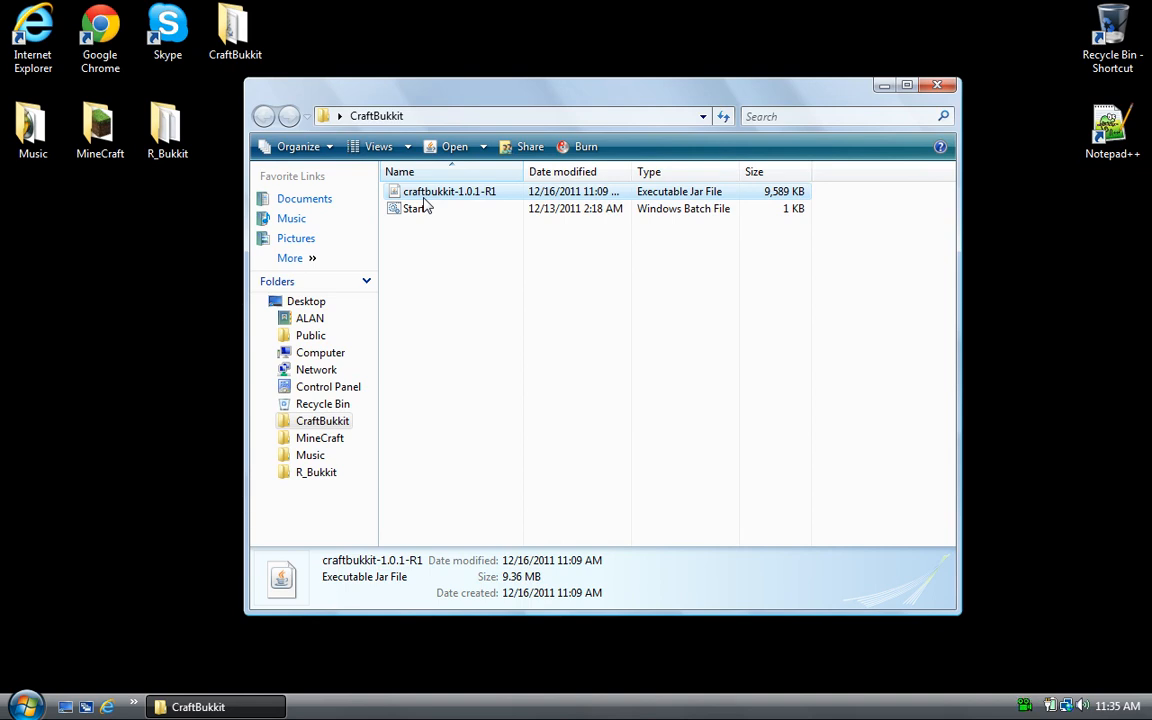
pyautogui.click(426, 215)
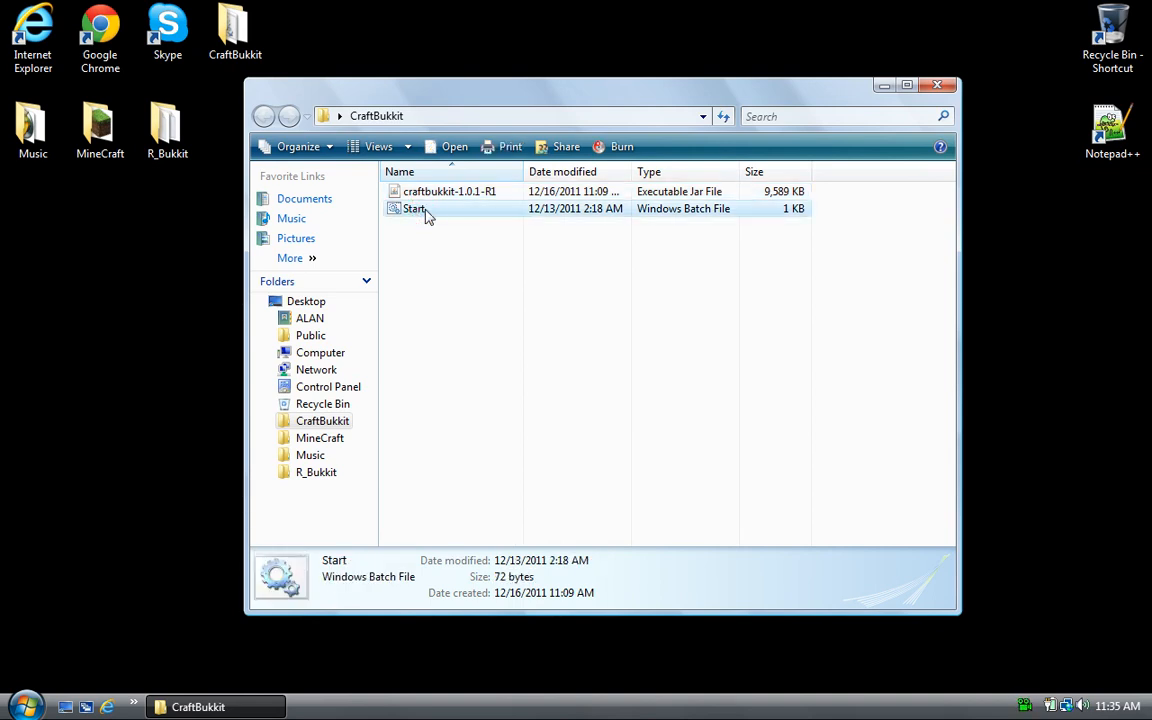
pyautogui.rightClick(424, 213)
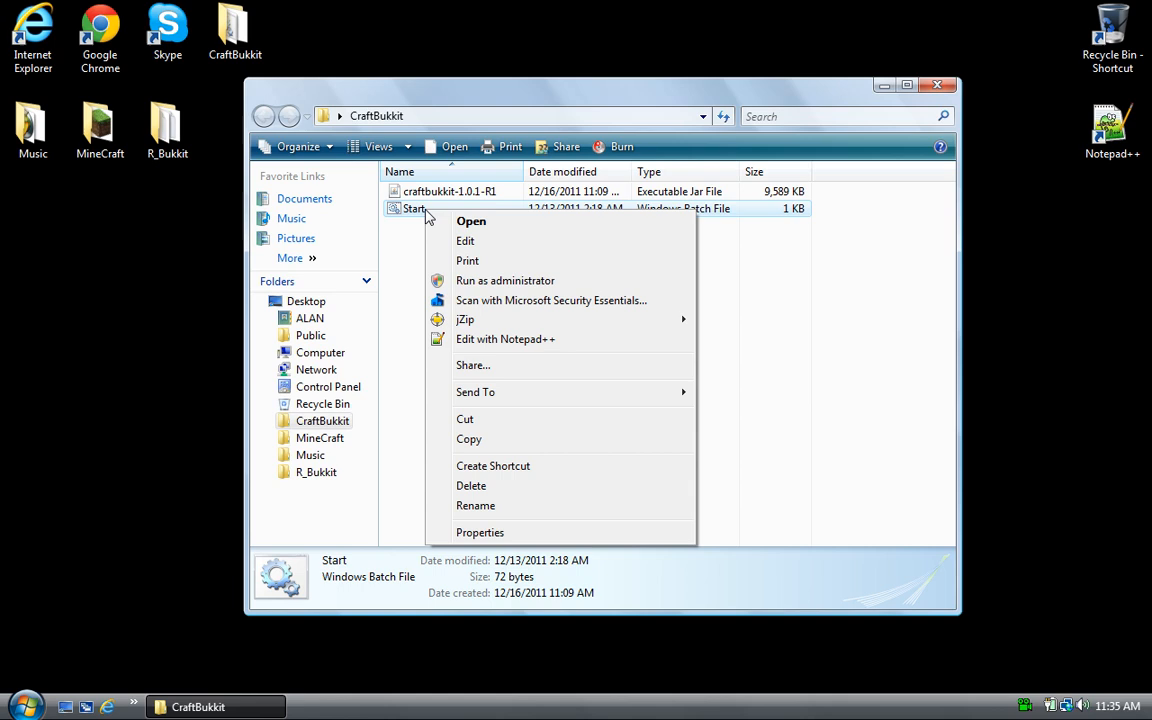
pyautogui.click(399, 242)
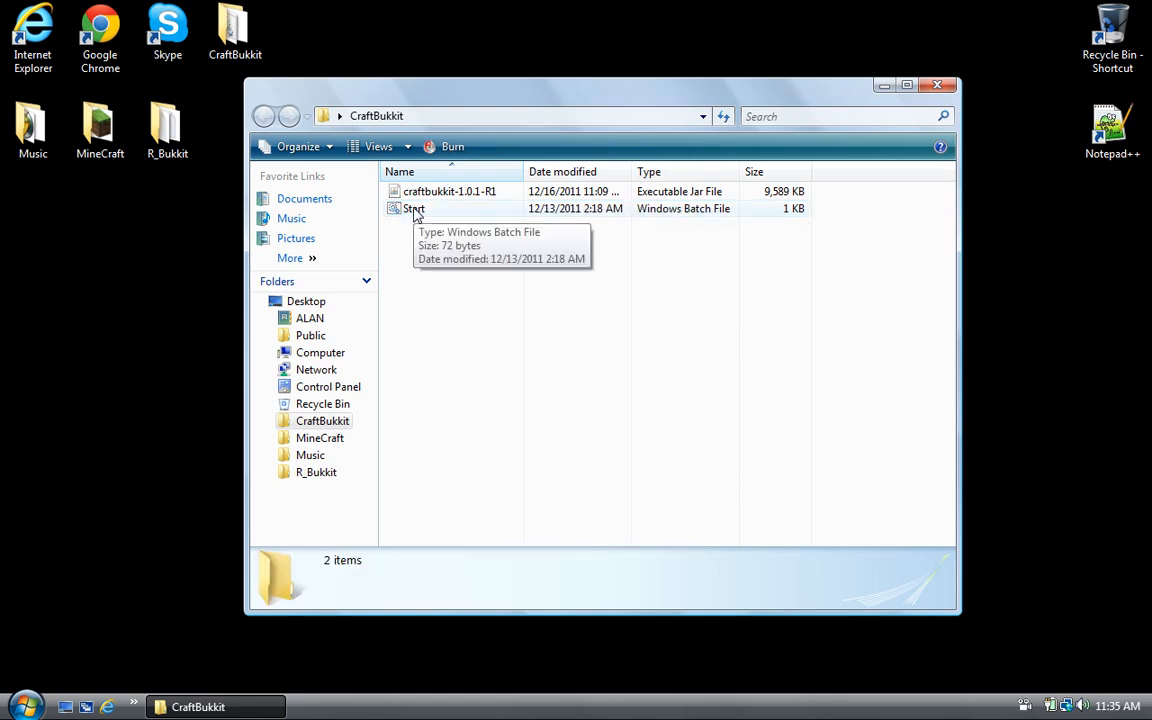
pyautogui.rightClick(422, 210)
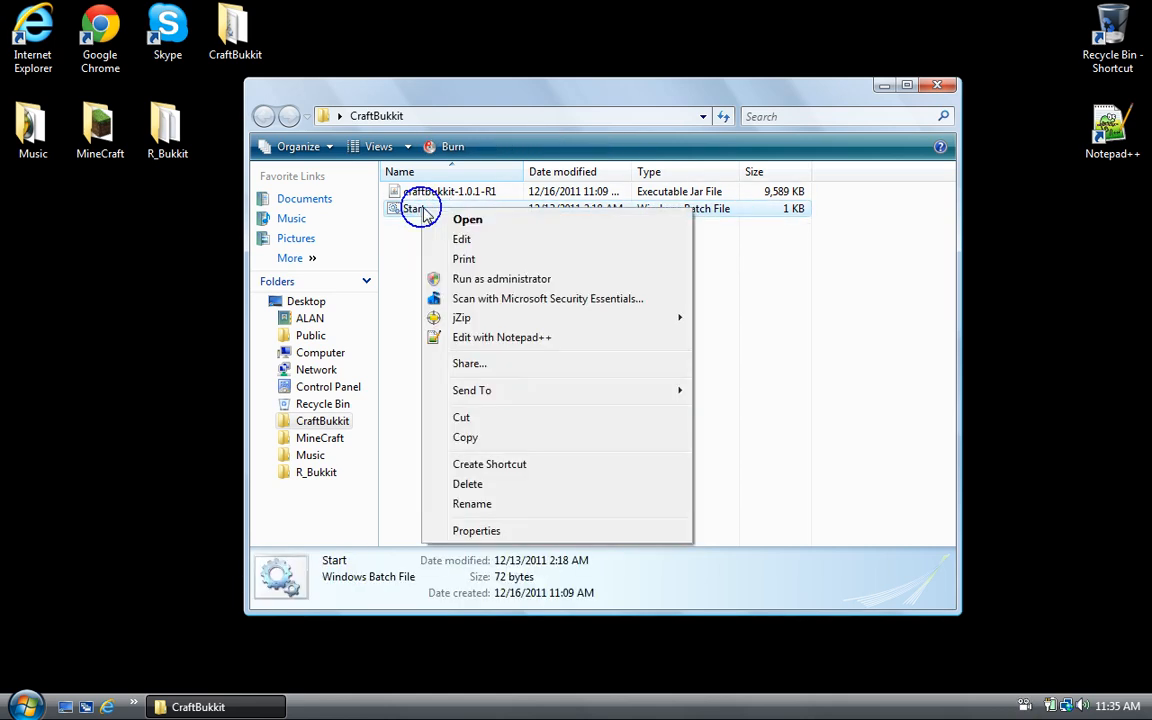
pyautogui.click(465, 237)
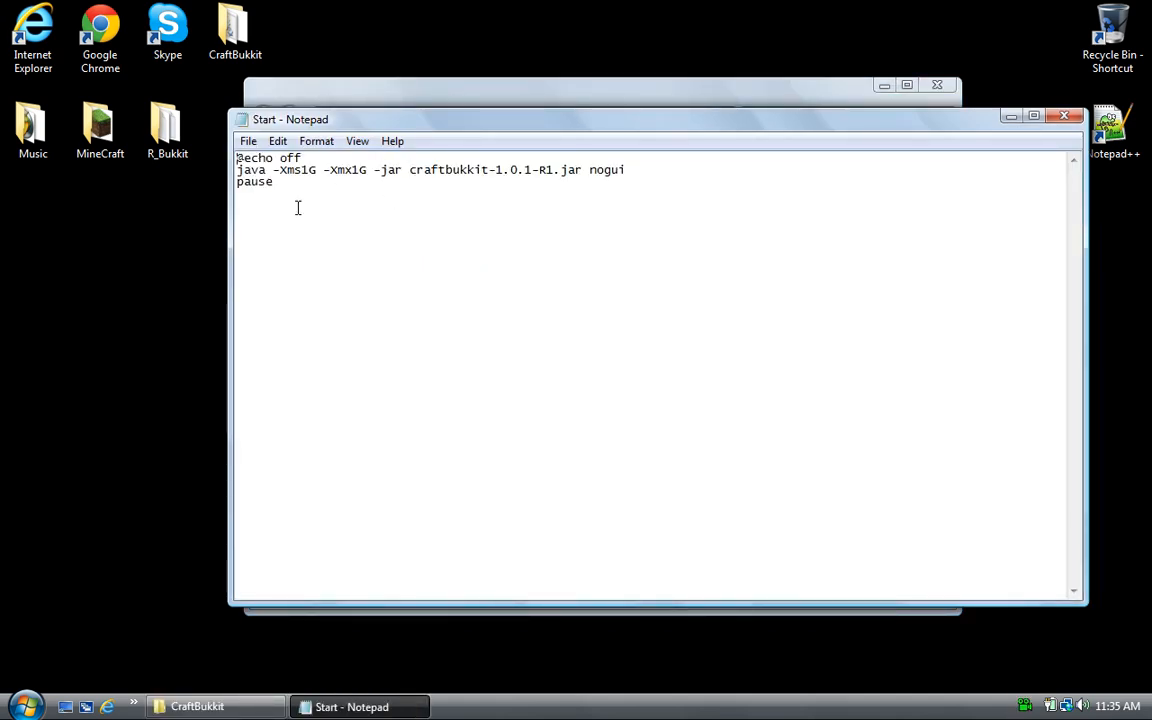
# - Edit the -Xms1G memory value, restore it to 1G, and close Start.bat without saving
pyautogui.moveTo(277, 170); pyautogui.dragTo(321, 171)
pyautogui.click(309, 194)
pyautogui.click(306, 175)
pyautogui.click(315, 171)
pyautogui.press('BackSpace')
pyautogui.write('mb')
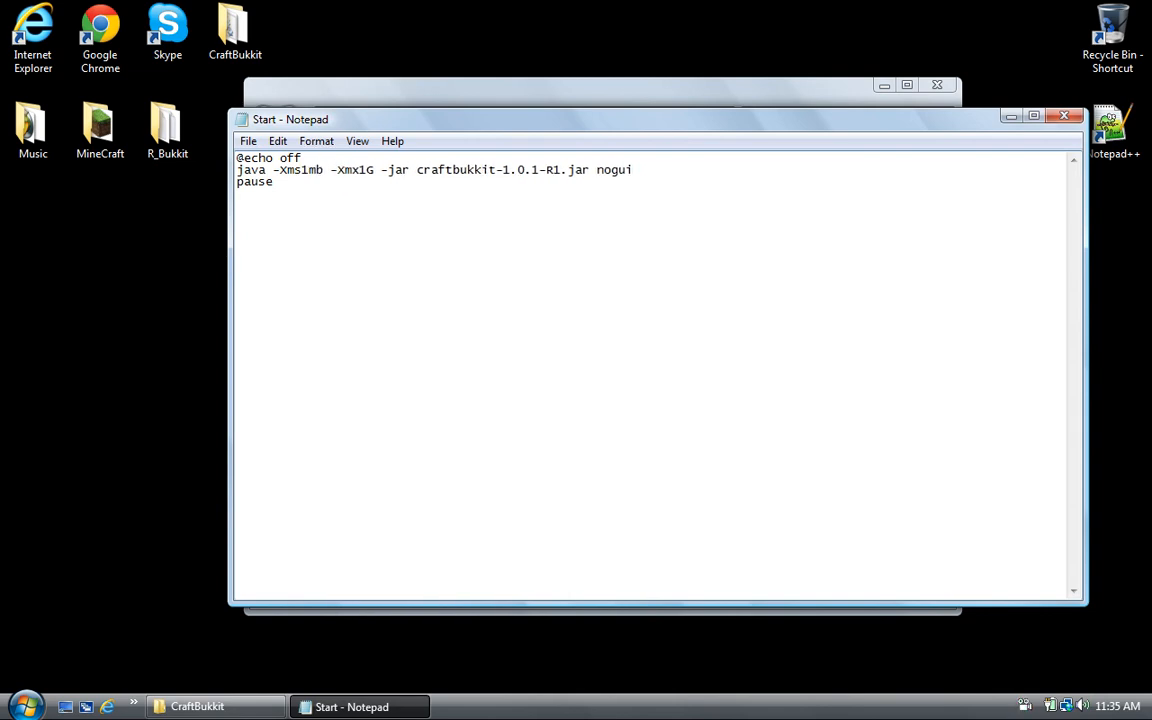
pyautogui.press('BackSpace')
pyautogui.press('BackSpace')
pyautogui.write('G')
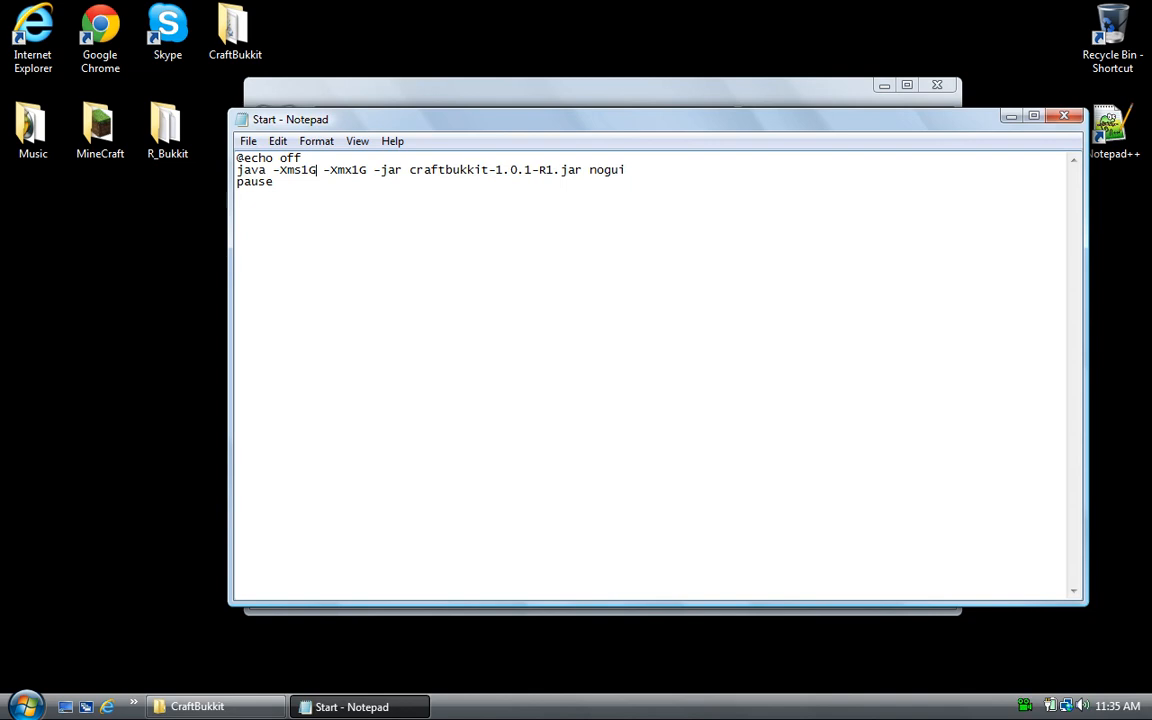
pyautogui.click(1063, 116)
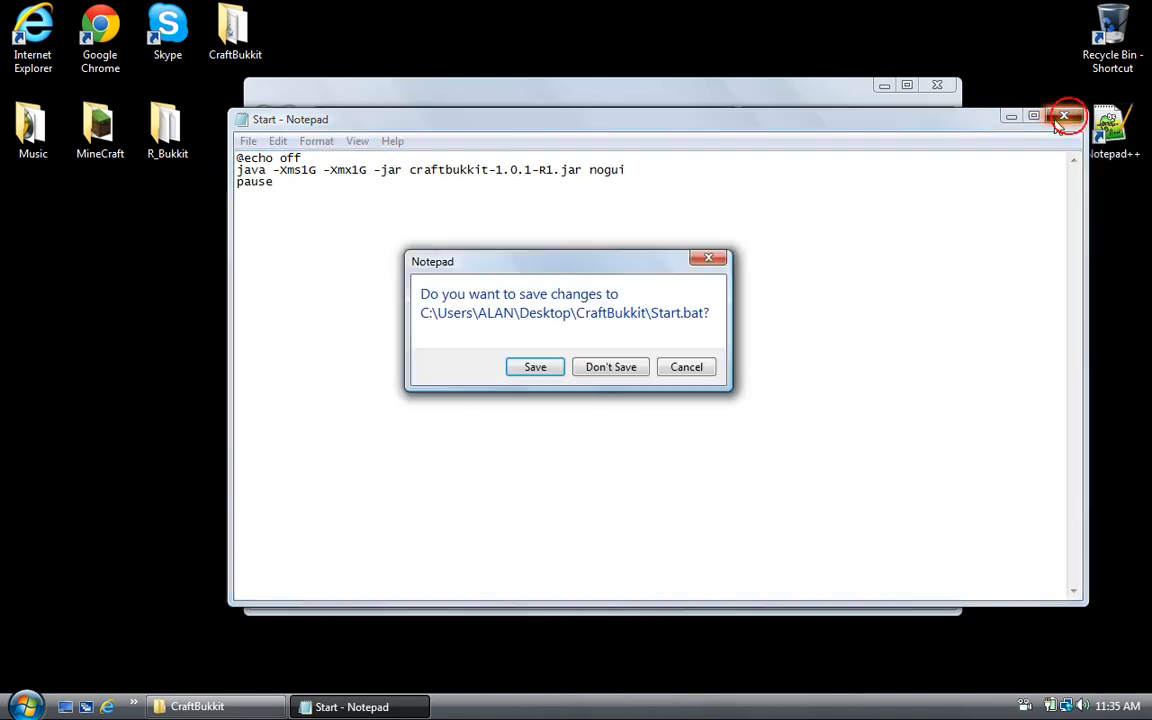
pyautogui.click(612, 369)
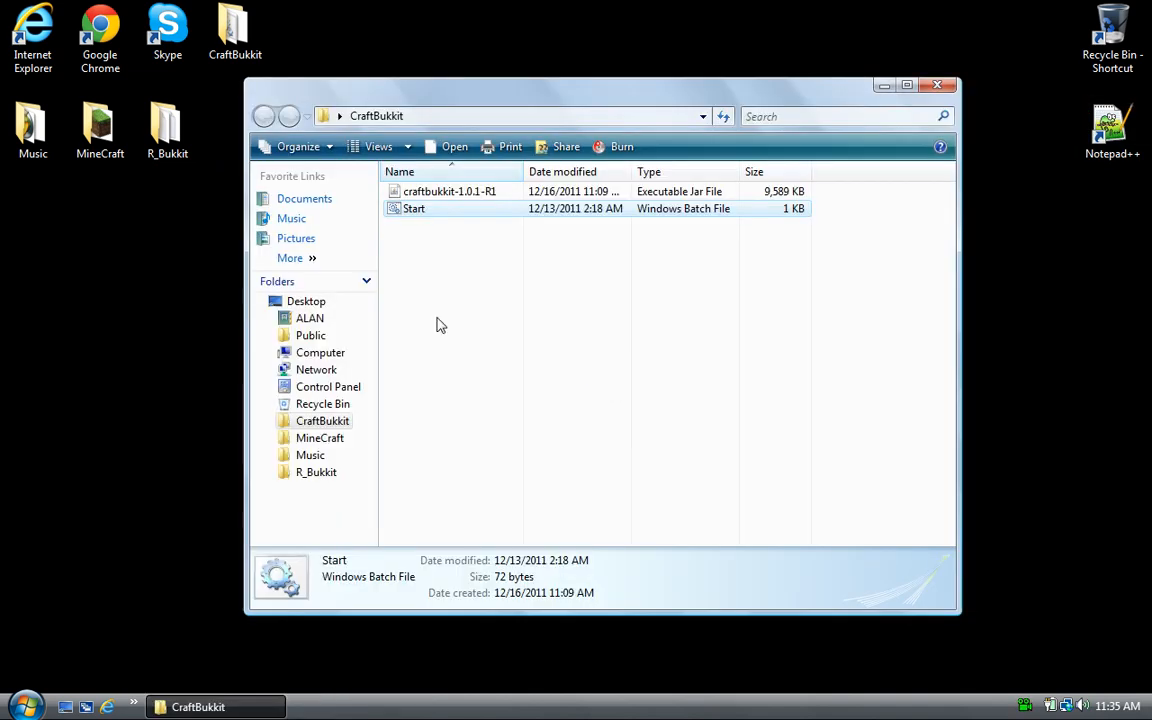
# - Run Start.bat to launch the server and view the newly generated files in the CraftBukkit folder
pyautogui.doubleClick(413, 209)
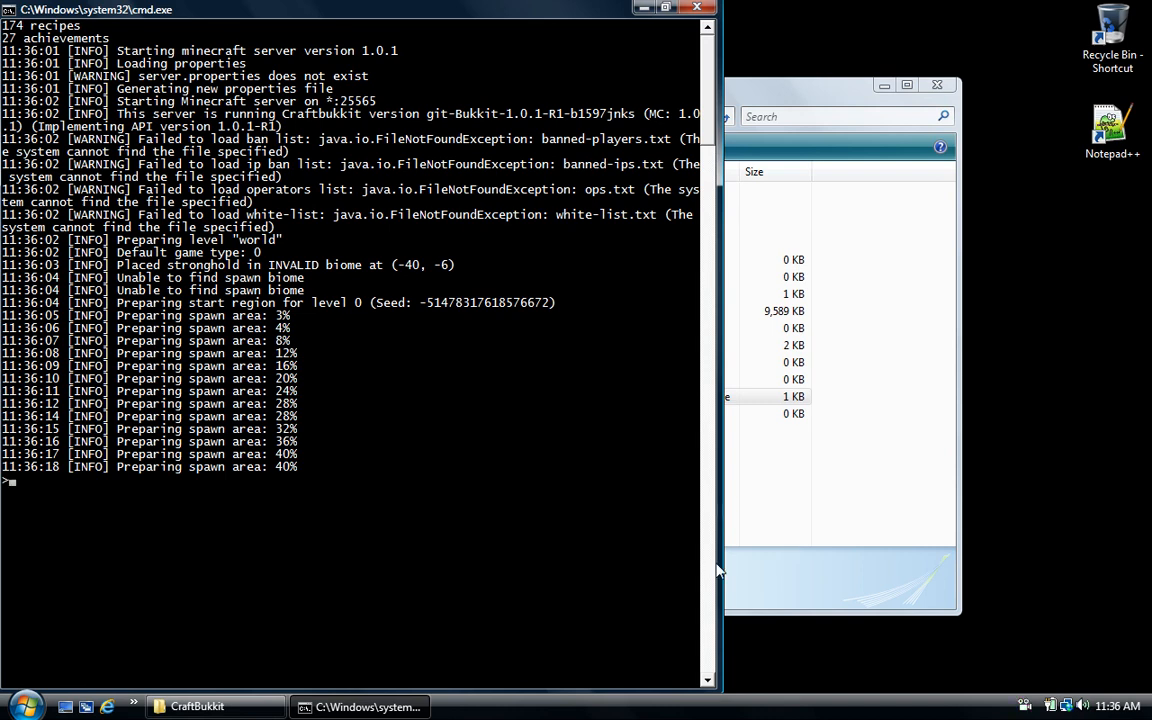
pyautogui.click(837, 598)
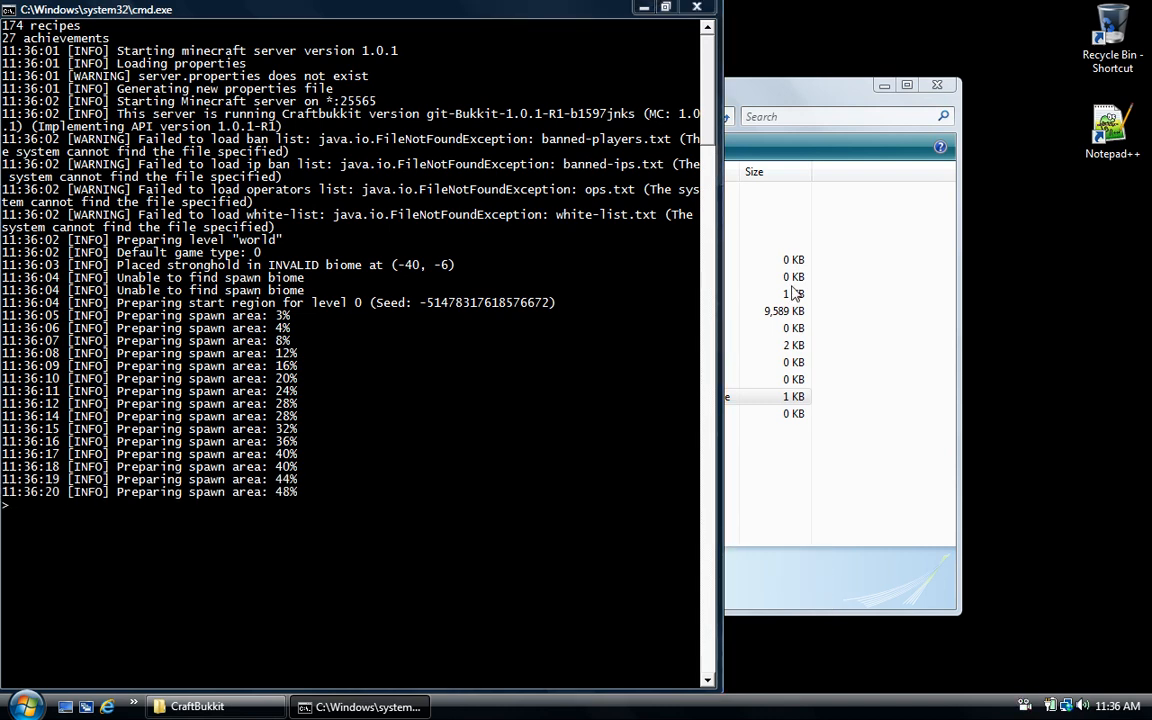
pyautogui.click(791, 89)
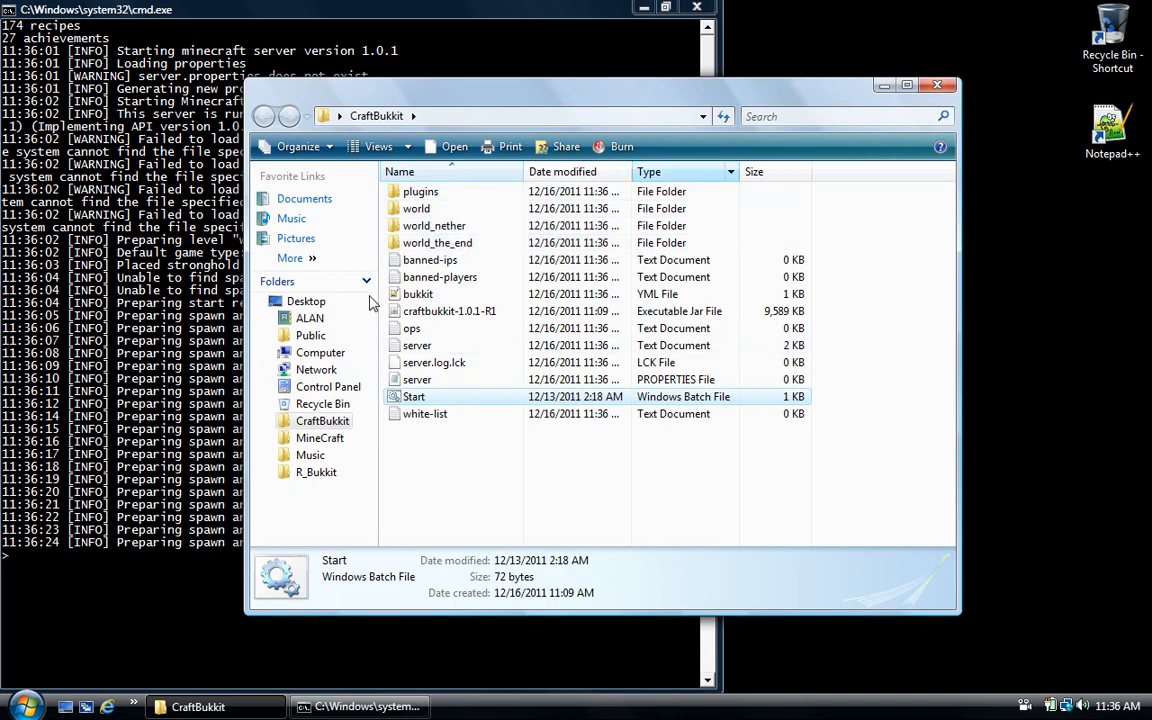
# - Bring the server console forward and wait until it reports Done (6.970s)
pyautogui.click(370, 8)
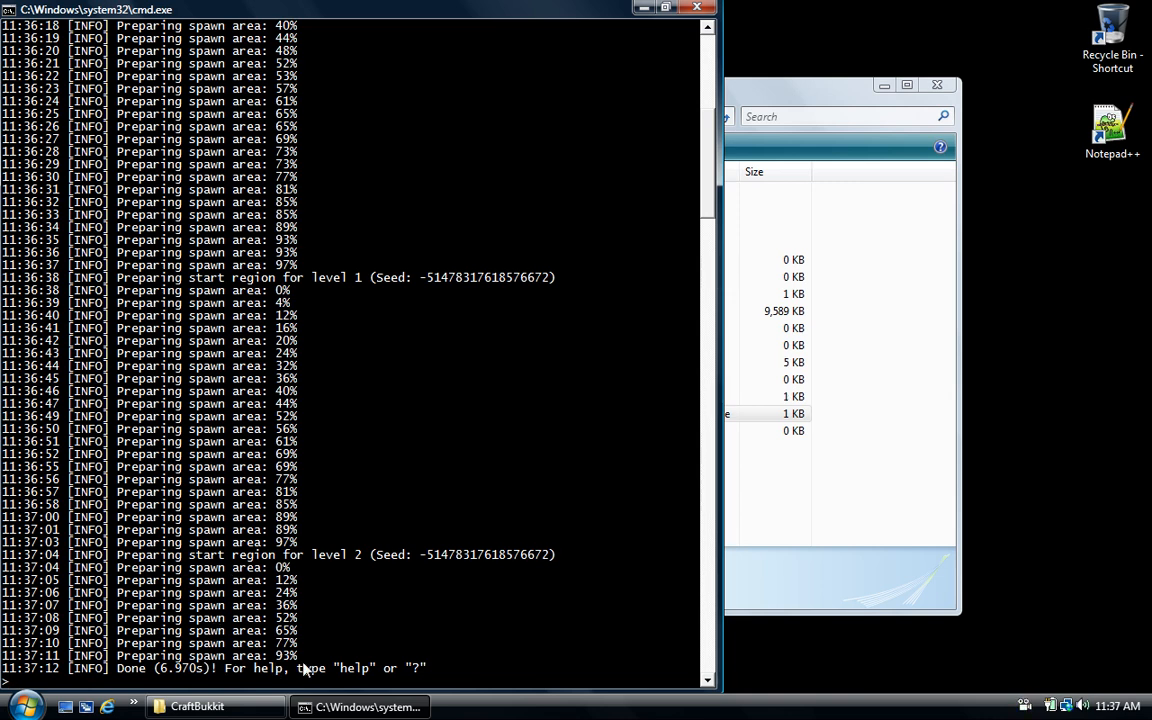
# - Shut down the server with the stop command, then close the console window
pyautogui.write('stop')
pyautogui.press('Return')
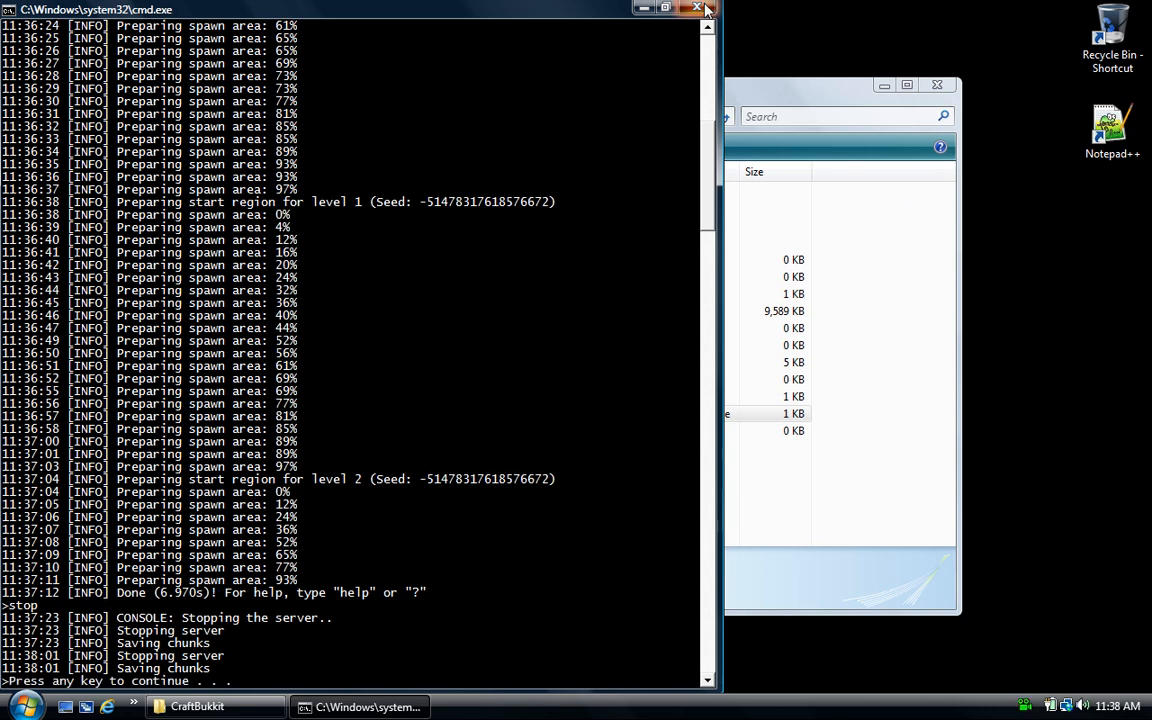
pyautogui.click(697, 8)
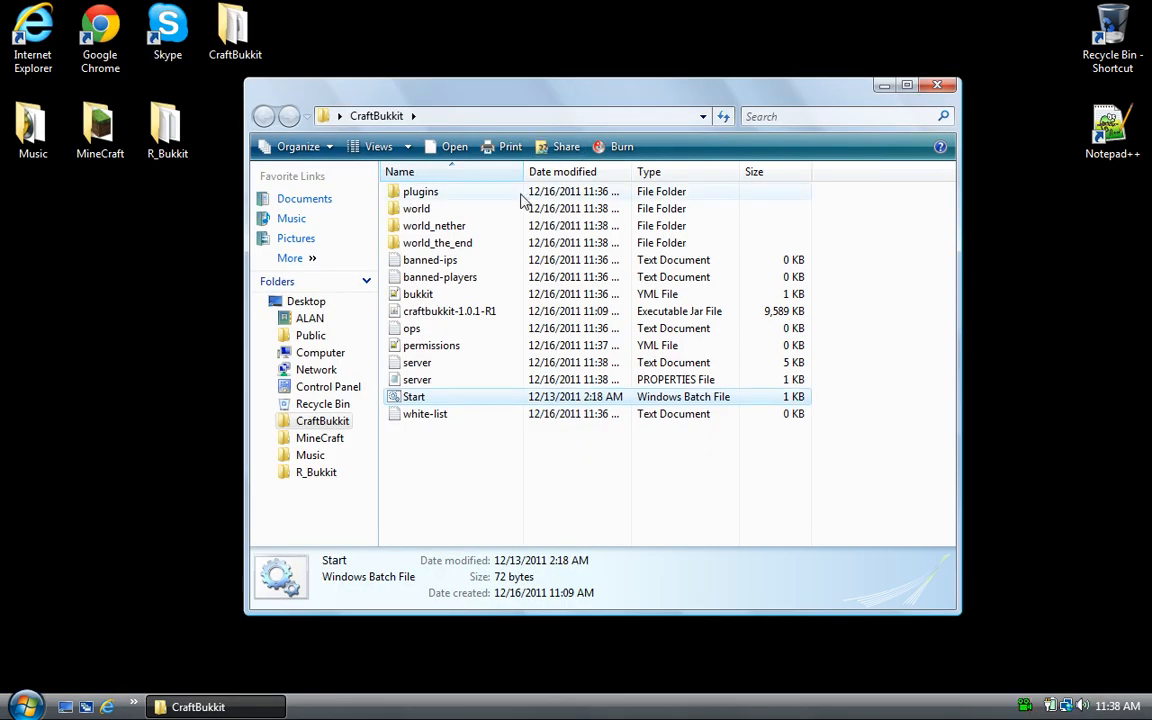
# - Open server.properties from the CraftBukkit folder as text in Notepad
pyautogui.moveTo(885, 193); pyautogui.dragTo(501, 478)
pyautogui.click(501, 470)
pyautogui.moveTo(637, 463); pyautogui.dragTo(455, 202)
pyautogui.click(459, 198)
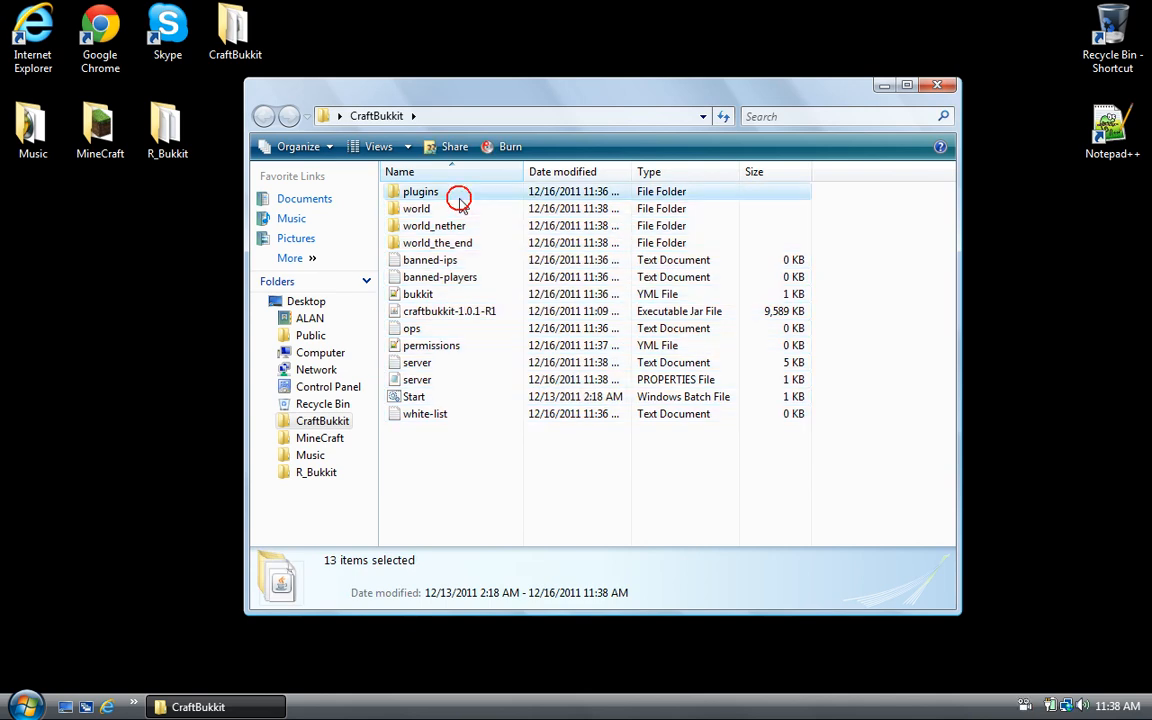
pyautogui.click(443, 208)
pyautogui.click(452, 226)
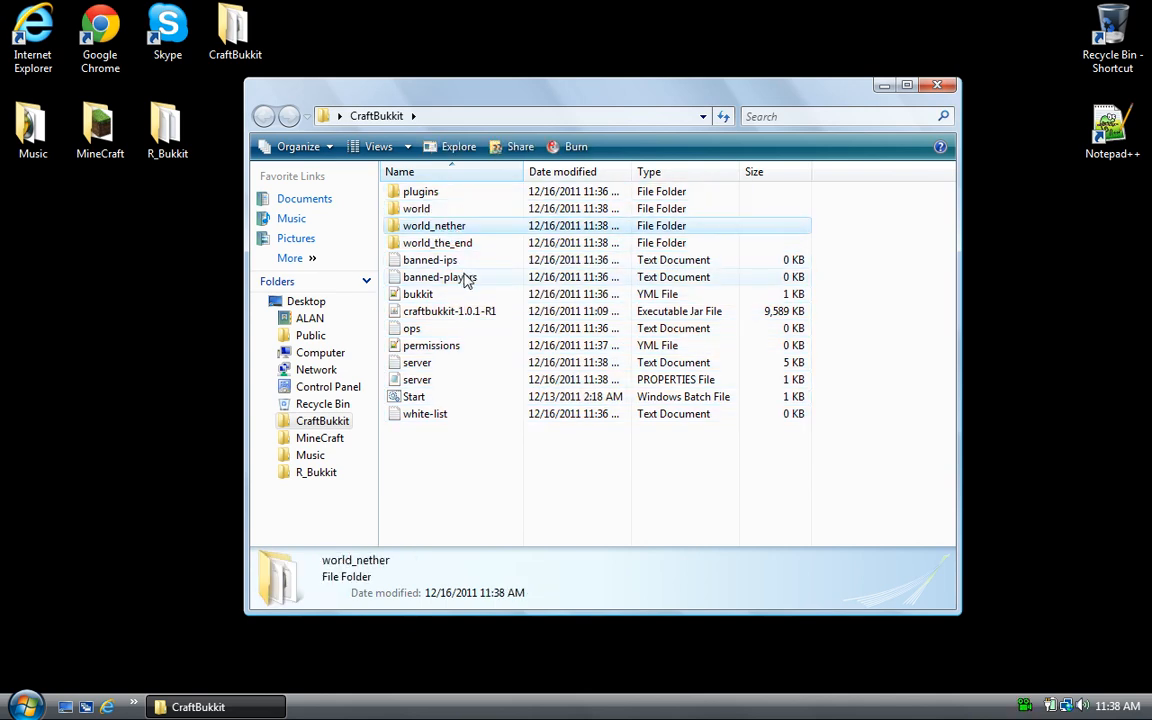
pyautogui.click(427, 381)
pyautogui.doubleClick(427, 381)
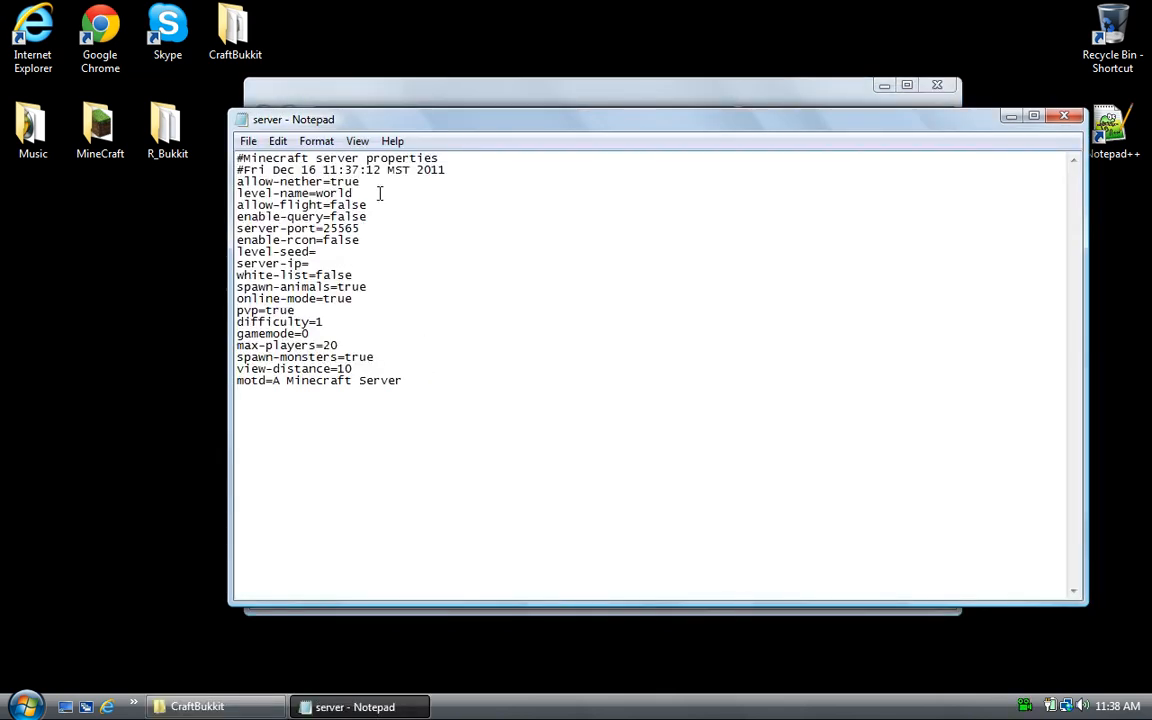
# - Look over server.properties settings like level-name, server-ip and white-list=false, keeping Notepad in front
pyautogui.moveTo(364, 183); pyautogui.dragTo(258, 182)
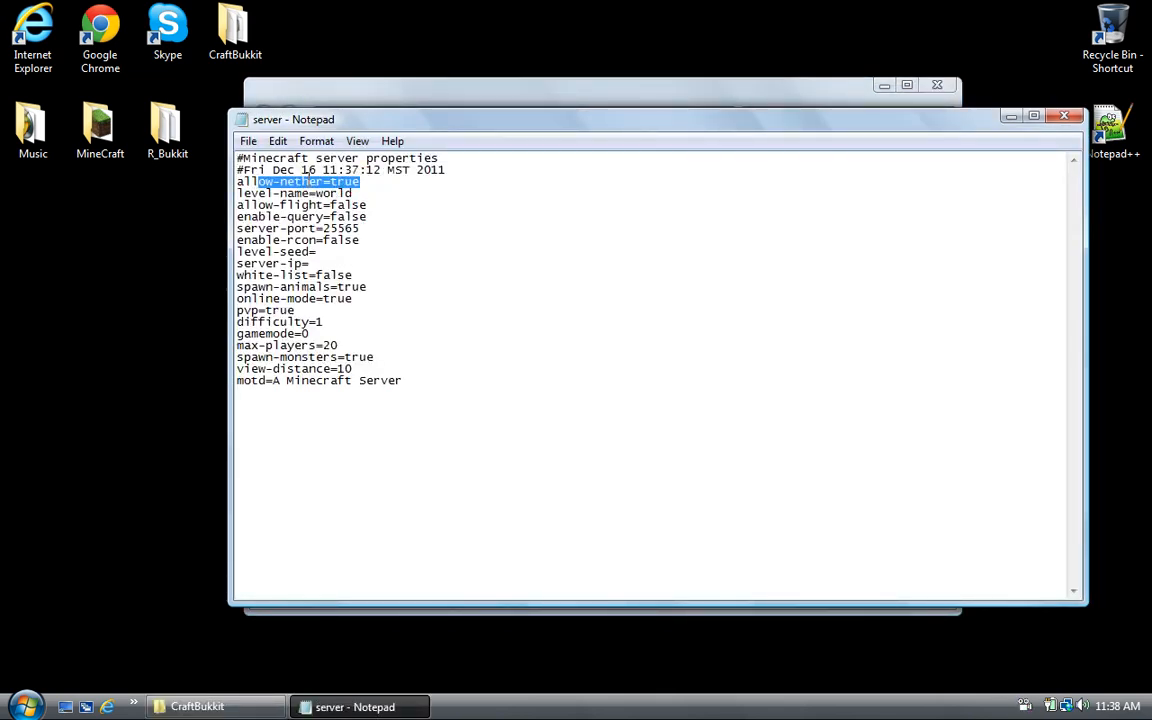
pyautogui.click(368, 192)
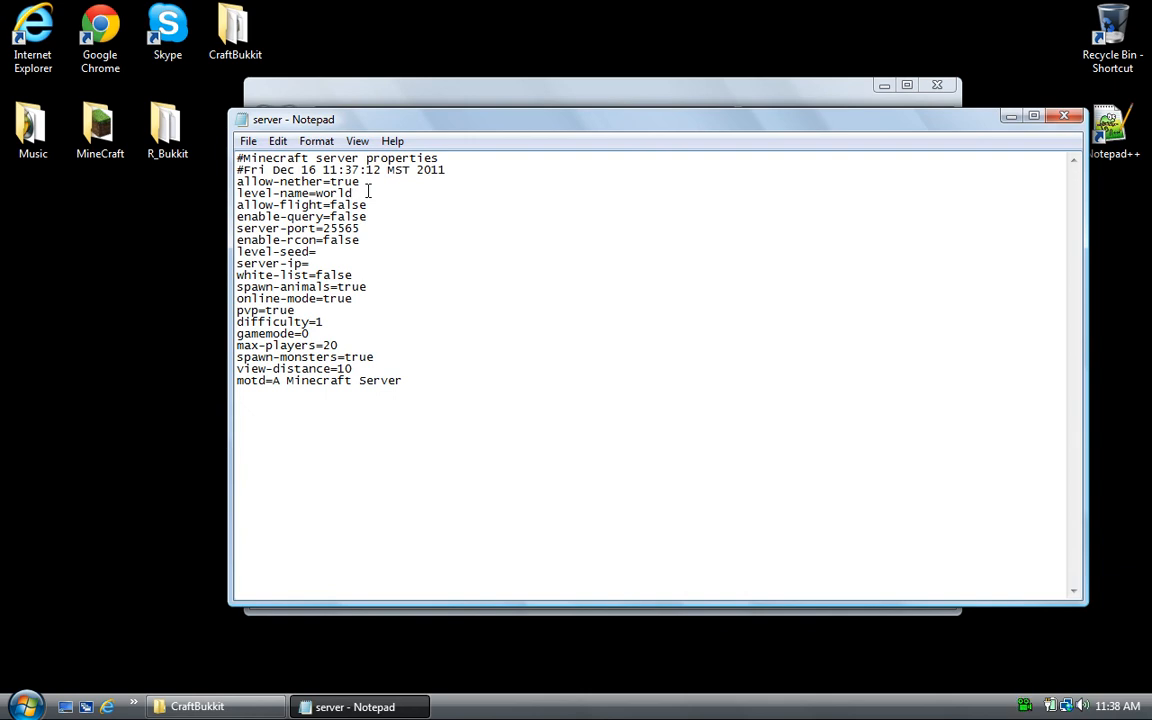
pyautogui.click(368, 191)
pyautogui.click(375, 205)
pyautogui.click(321, 263)
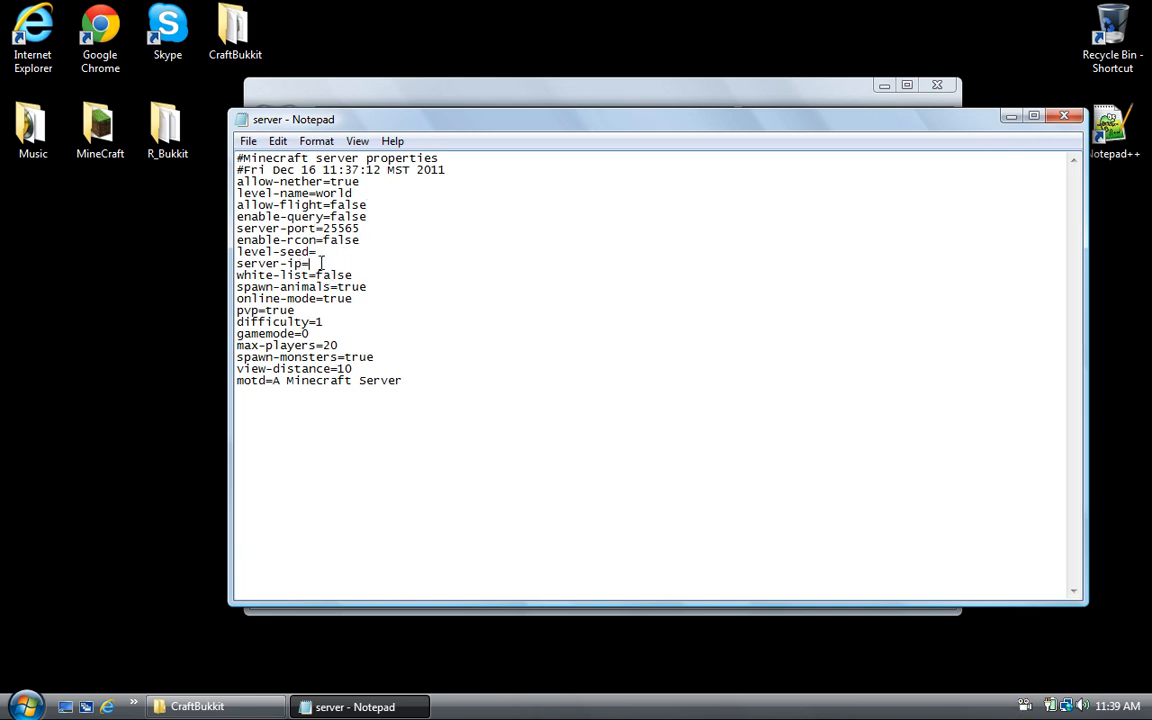
pyautogui.moveTo(368, 287); pyautogui.dragTo(325, 291)
pyautogui.moveTo(237, 298); pyautogui.dragTo(265, 287)
pyautogui.moveTo(360, 275); pyautogui.dragTo(237, 267)
pyautogui.click(236, 273)
pyautogui.moveTo(356, 273)
pyautogui.mouseDown()
pyautogui.moveTo(240, 263)
pyautogui.moveTo(237, 275)
pyautogui.mouseUp()
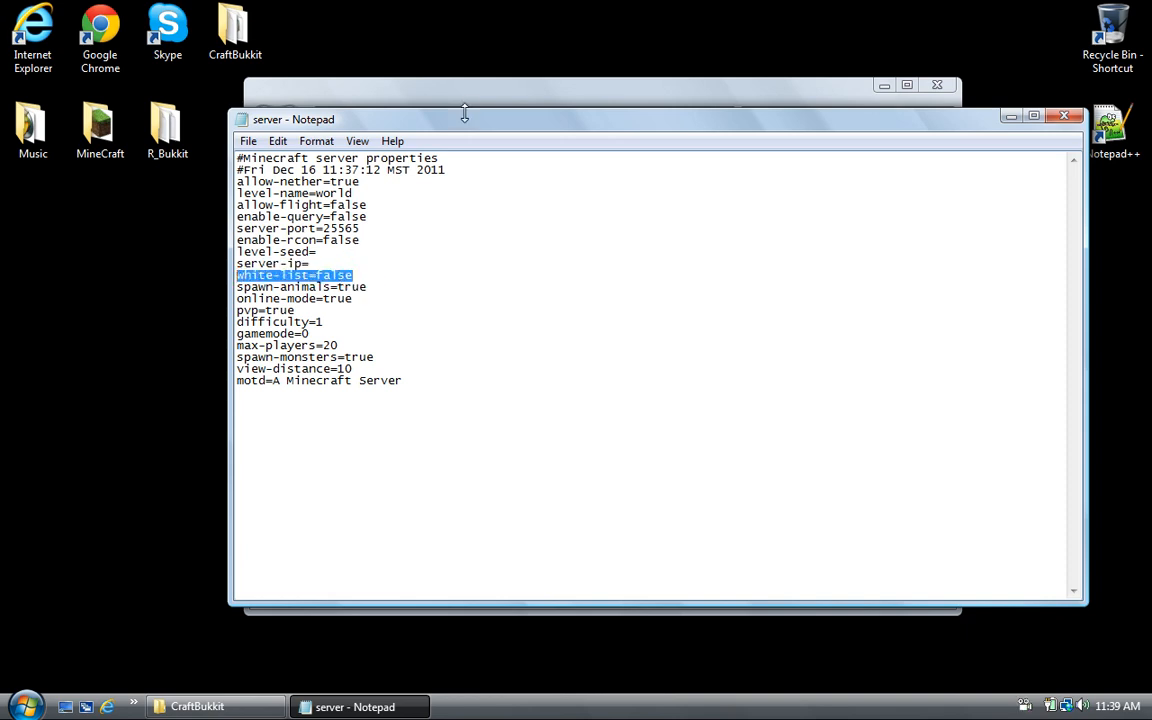
pyautogui.click(419, 97)
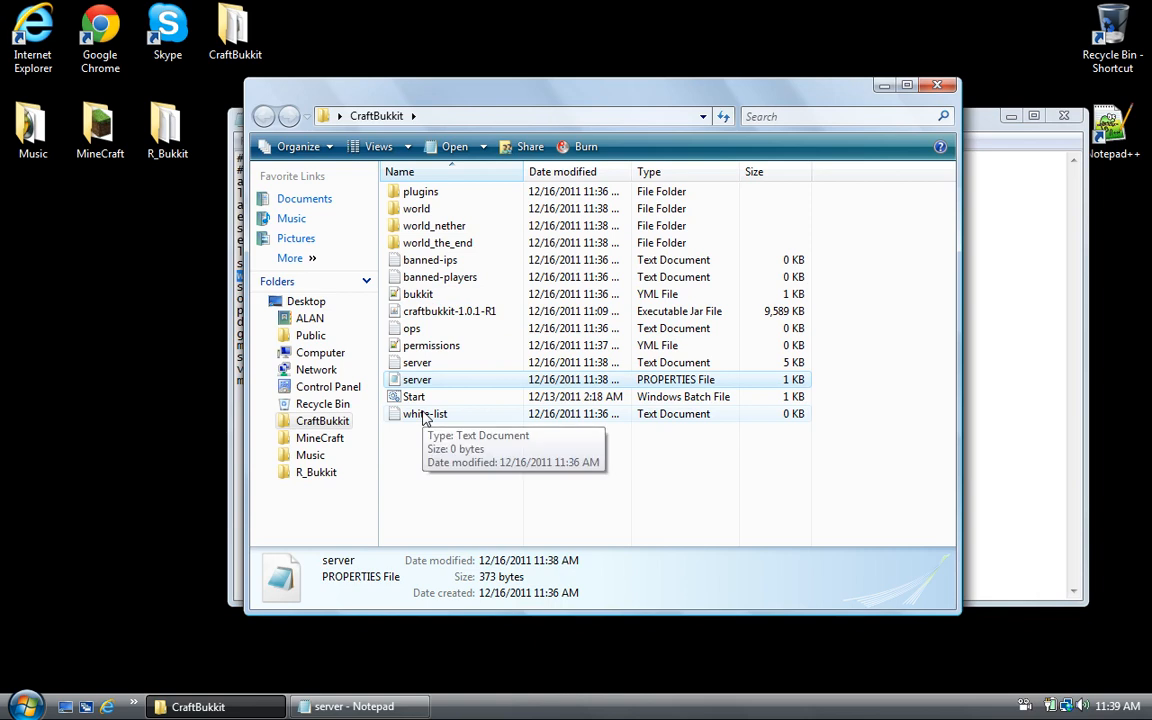
pyautogui.click(1052, 447)
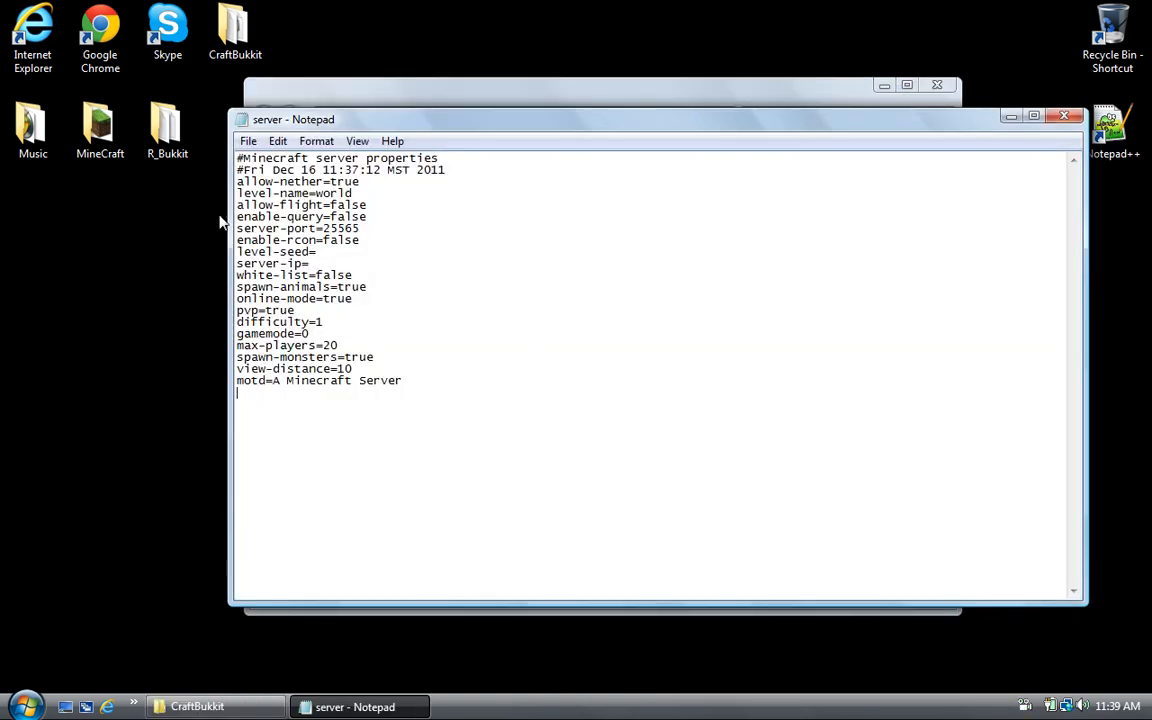
# - Change gamemode from 0 to 1 and max-players from 20 to 45
pyautogui.click(300, 310)
pyautogui.click(327, 321)
pyautogui.click(321, 333)
pyautogui.press('BackSpace')
pyautogui.write('1')
pyautogui.click(342, 345)
pyautogui.press('BackSpace')
pyautogui.press('BackSpace')
pyautogui.write('45')
# - Replace the motd message with :D
pyautogui.moveTo(373, 357); pyautogui.dragTo(241, 357)
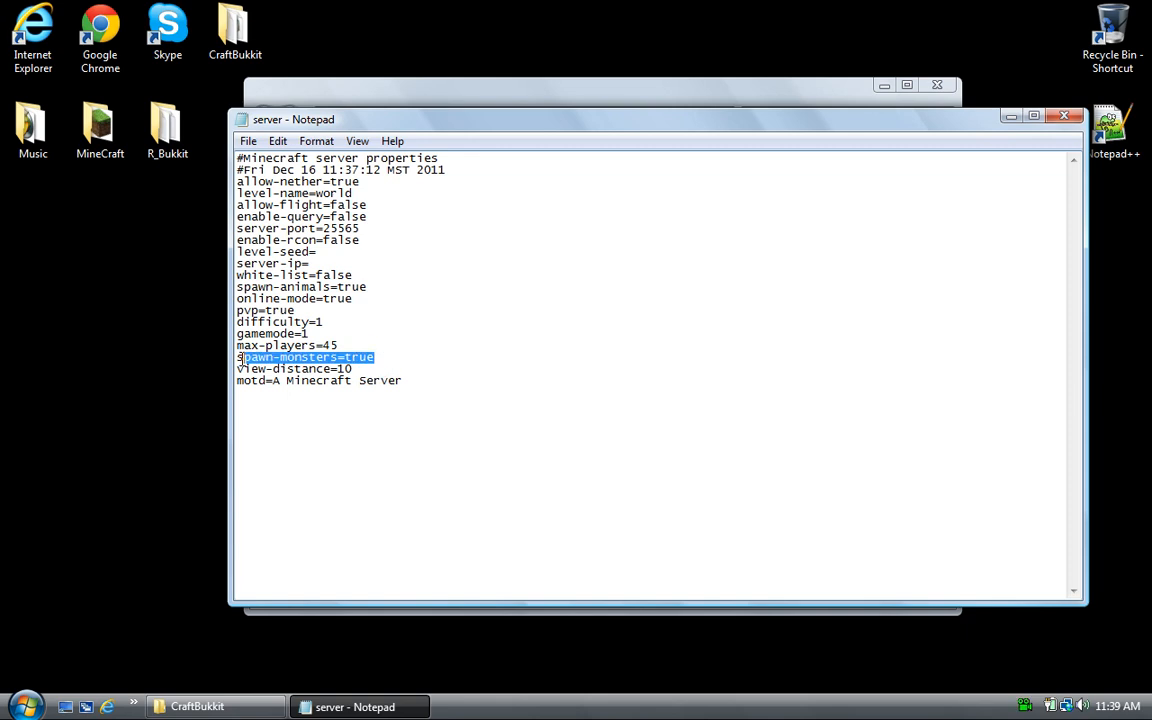
pyautogui.click(367, 374)
pyautogui.moveTo(414, 380); pyautogui.dragTo(381, 381)
pyautogui.moveTo(303, 386); pyautogui.dragTo(265, 386)
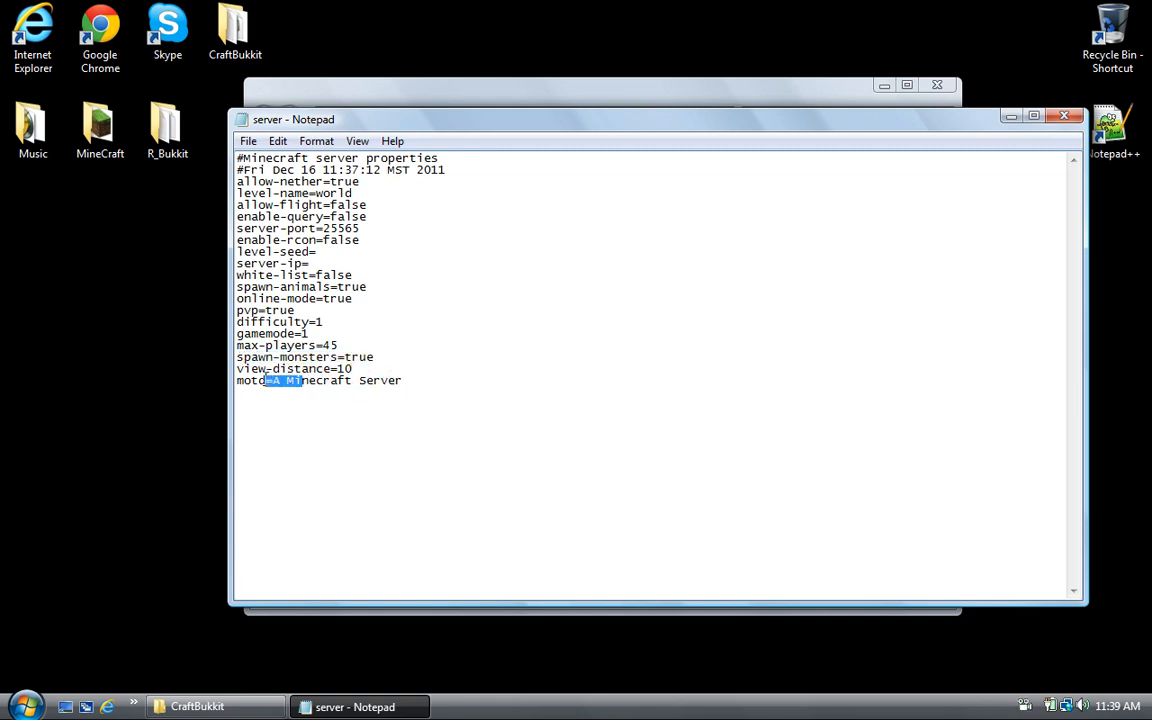
pyautogui.moveTo(338, 384); pyautogui.dragTo(294, 384)
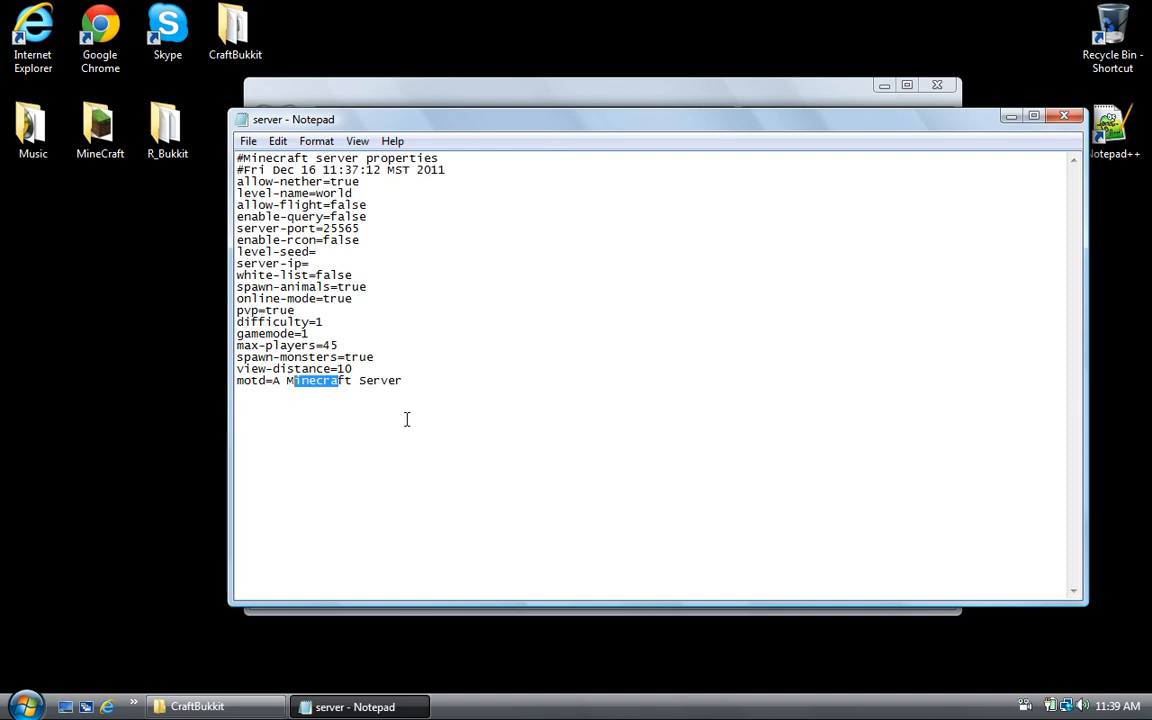
pyautogui.moveTo(419, 393); pyautogui.dragTo(295, 390)
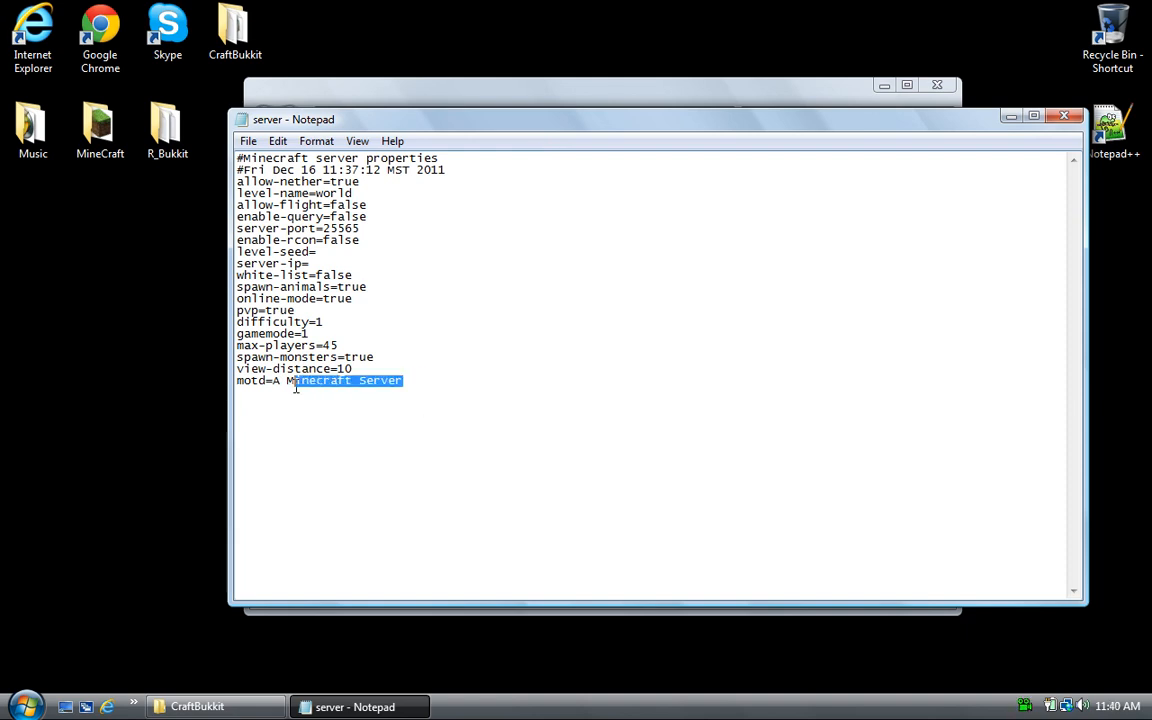
pyautogui.press('BackSpace')
pyautogui.press('BackSpace')
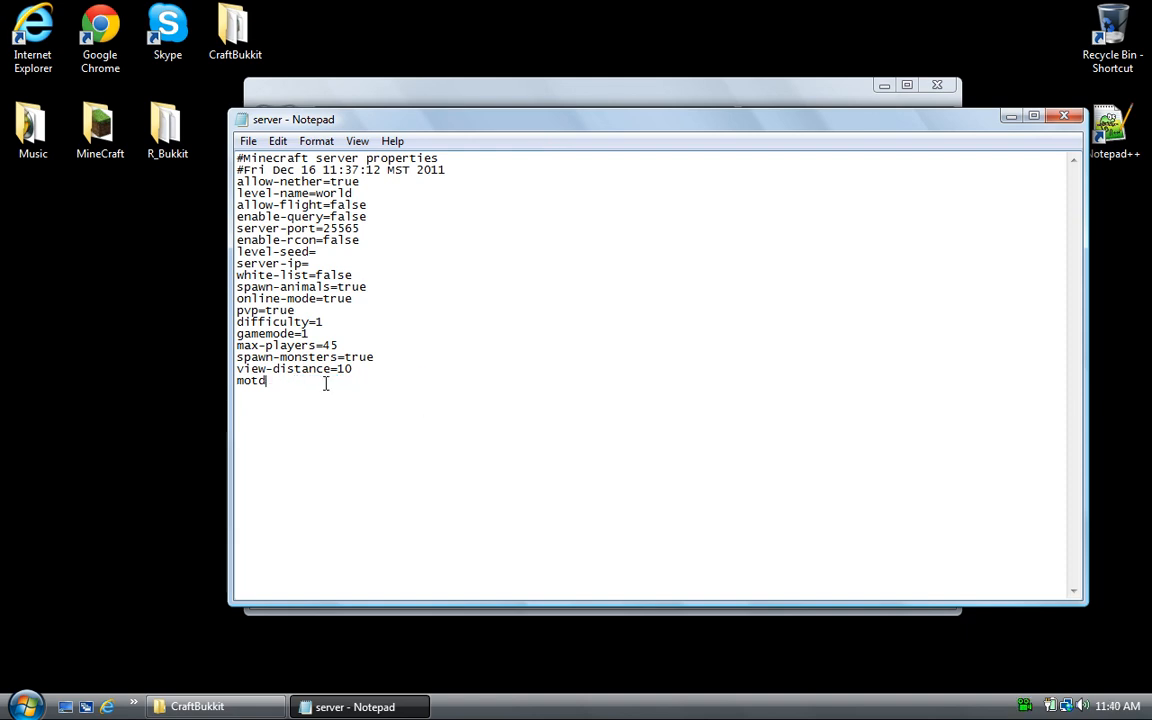
pyautogui.write('=:D')
# - Save server.properties and close Notepad
pyautogui.click(241, 140)
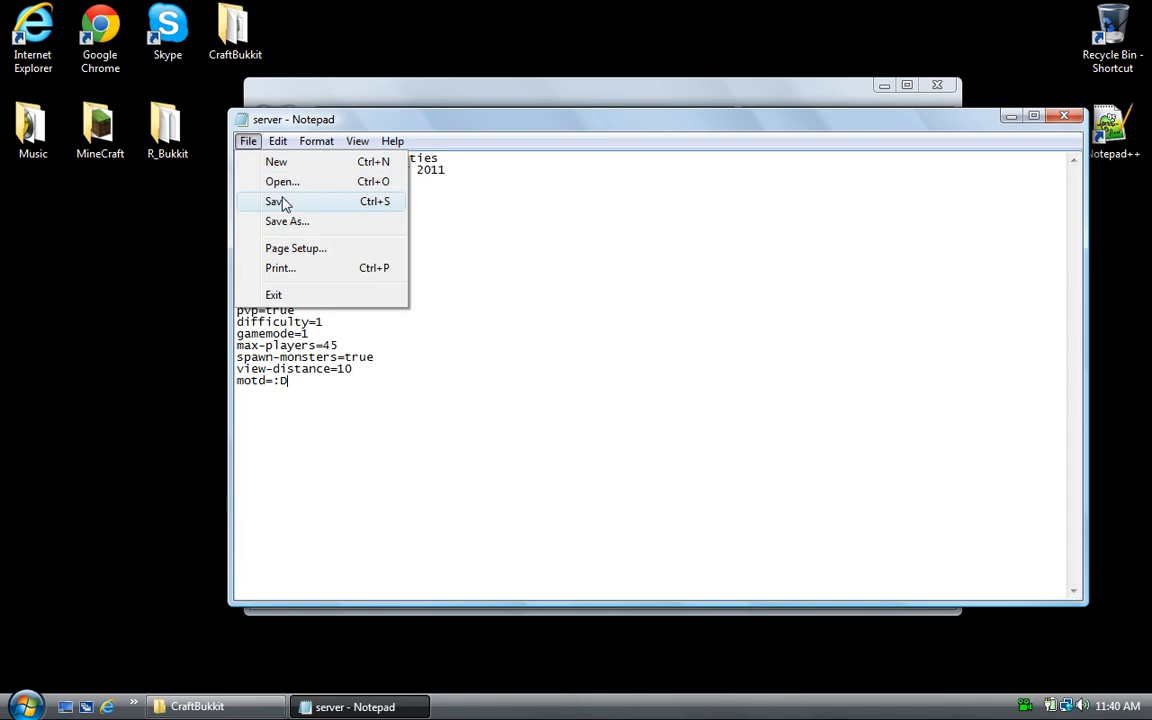
pyautogui.click(276, 201)
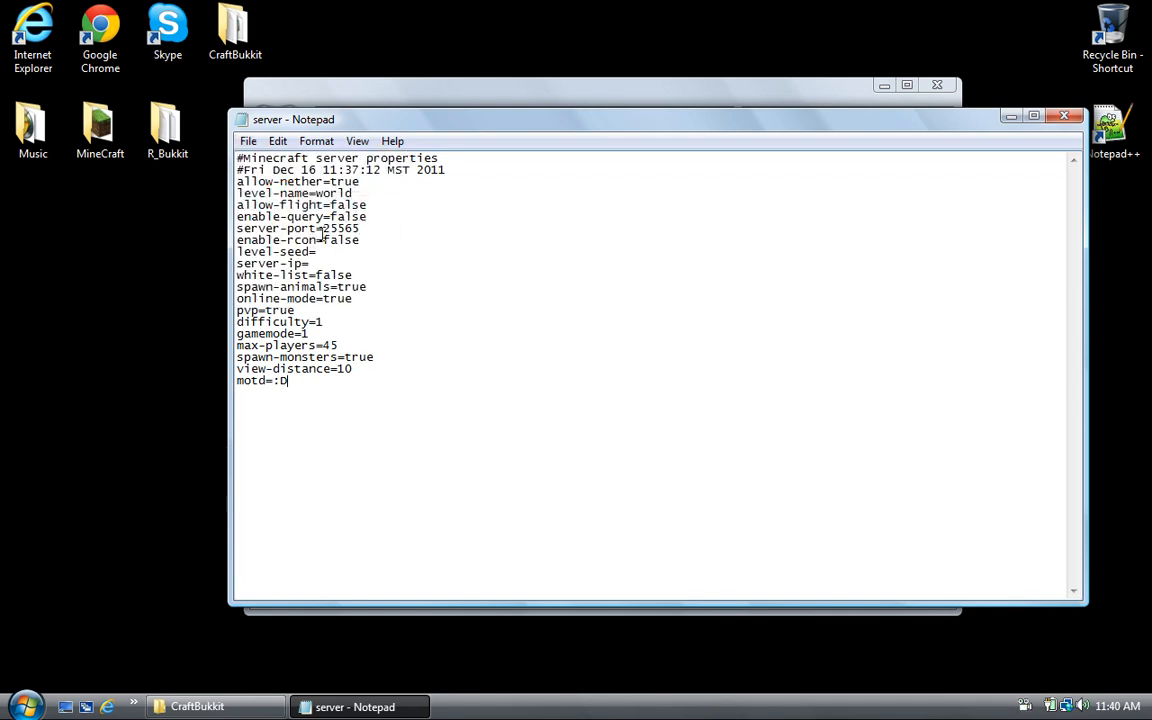
pyautogui.doubleClick(326, 228)
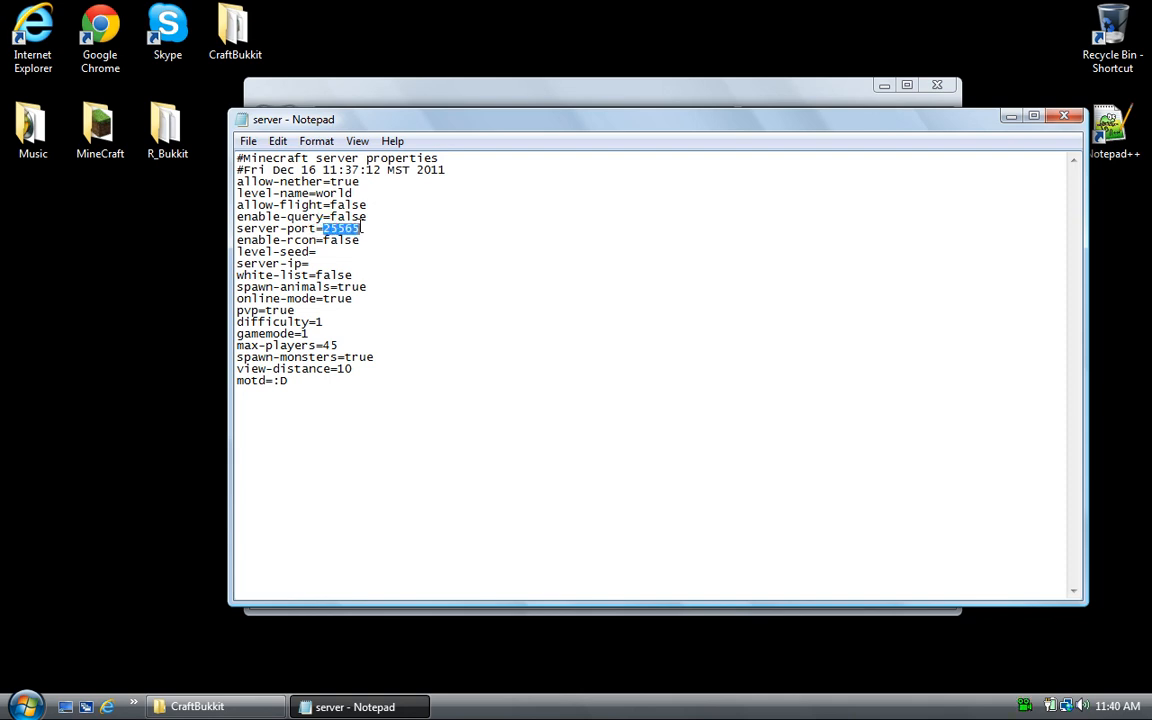
pyautogui.click(1063, 116)
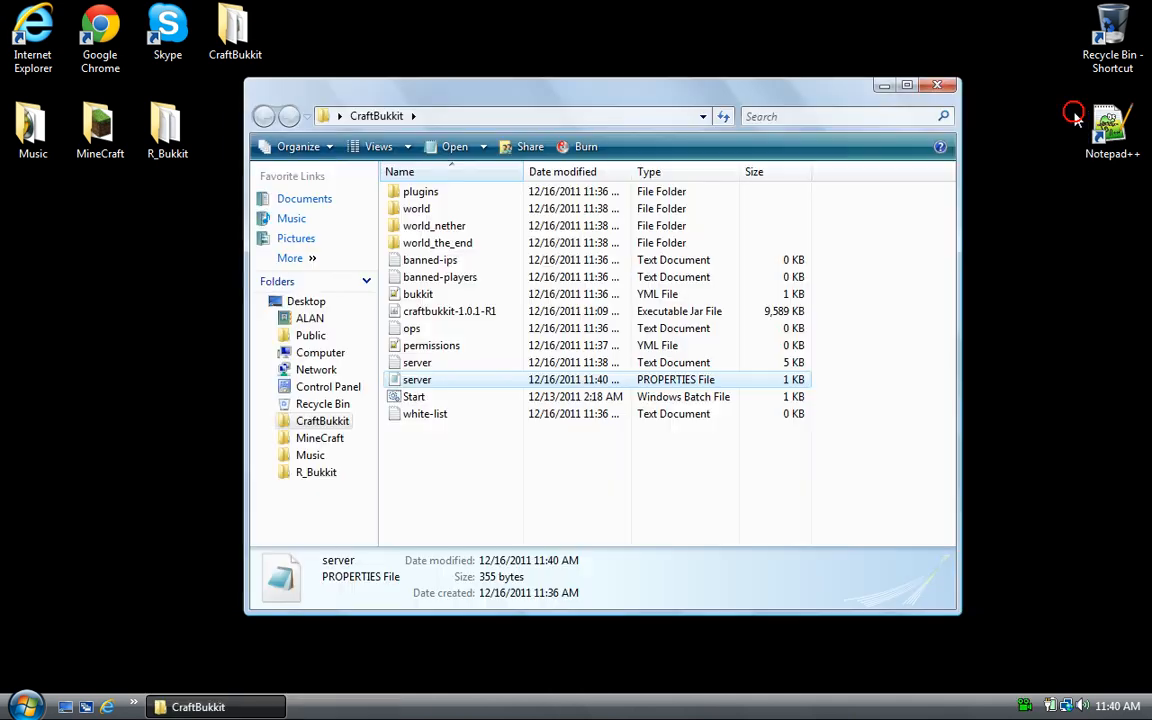
# - Close the CraftBukkit folder window and launch Google Chrome from the desktop
pyautogui.click(940, 84)
pyautogui.click(555, 33)
pyautogui.click(85, 38)
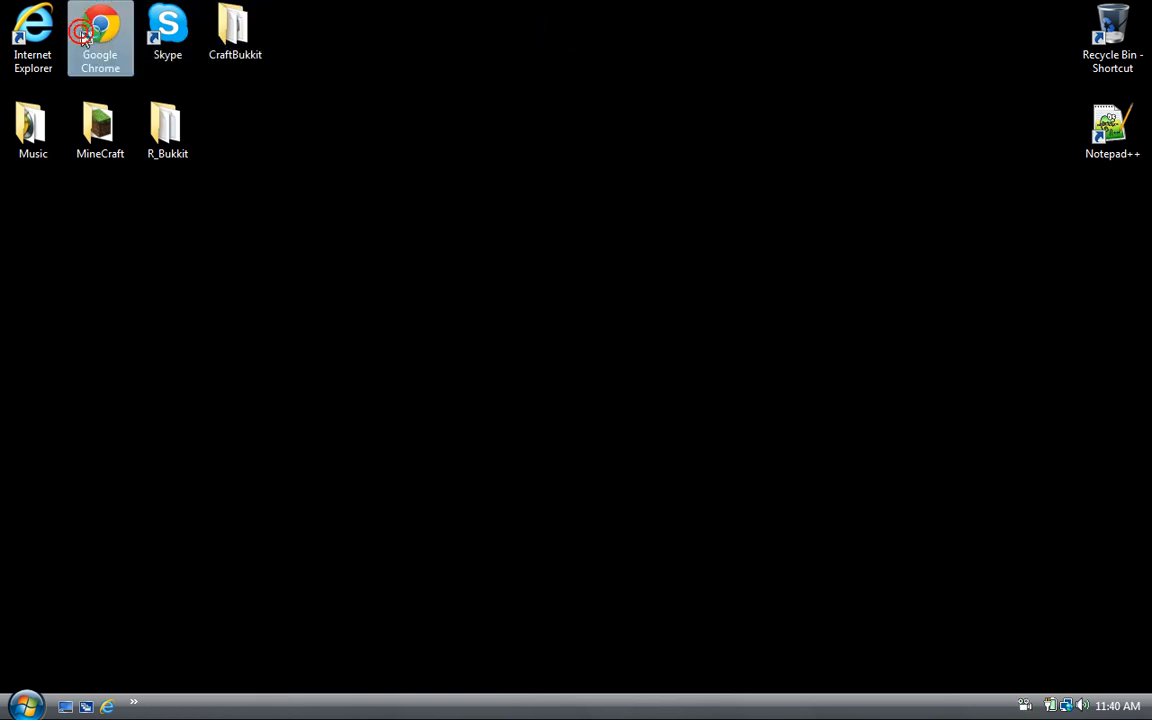
pyautogui.doubleClick(84, 36)
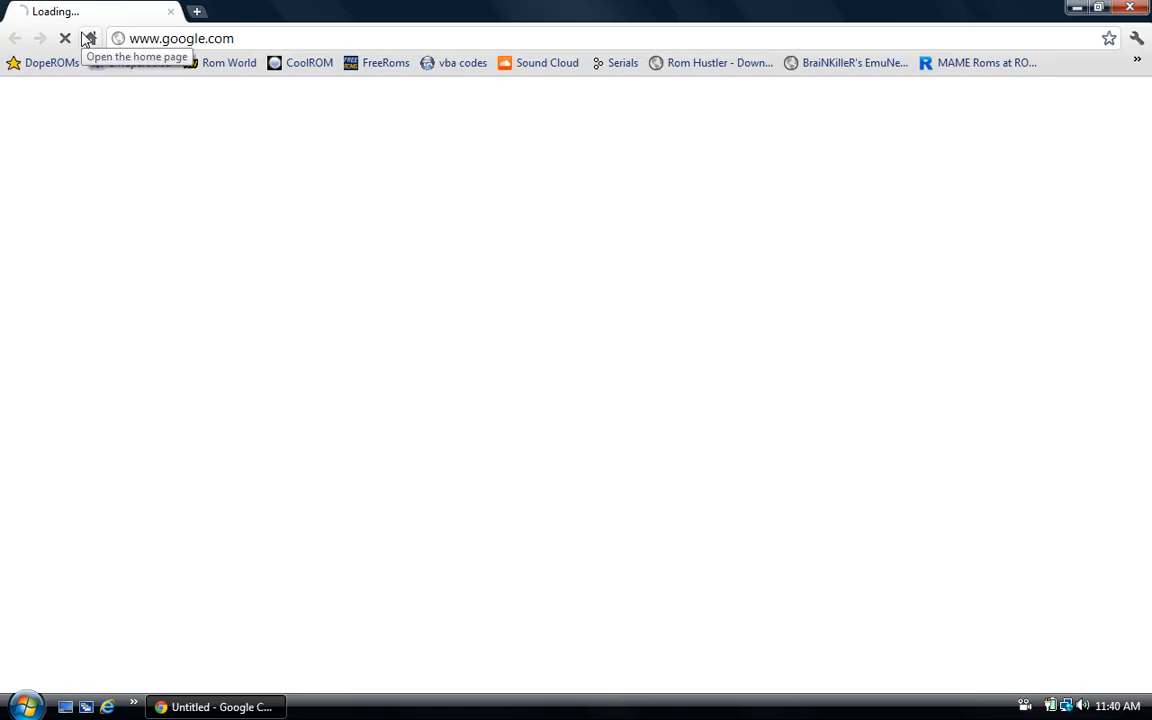
# - Go to 192.168.1.1 and open the saved NETGEAR Router bookmark
pyautogui.click(315, 32)
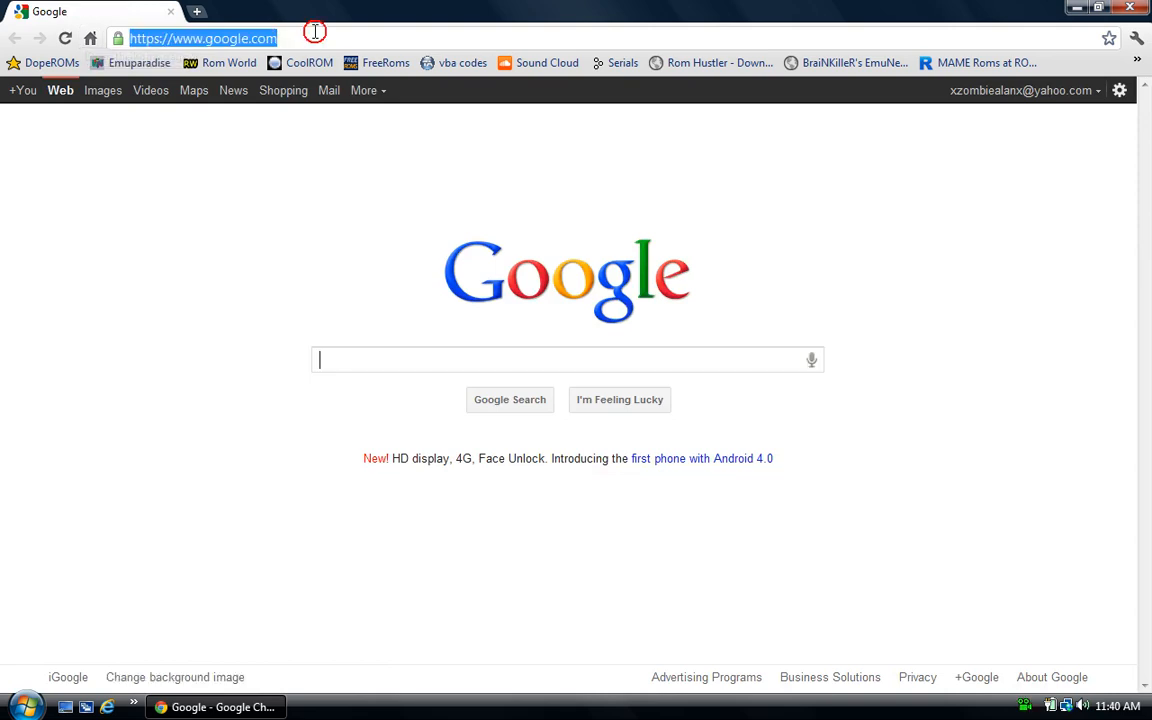
pyautogui.write('1')
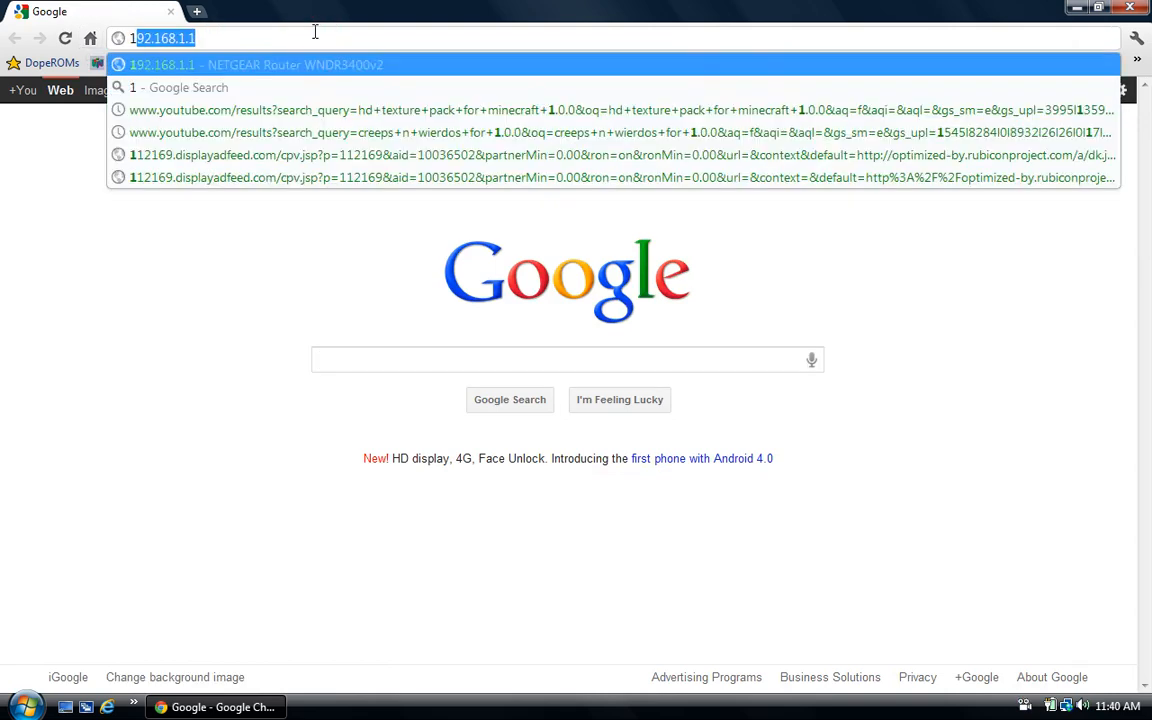
pyautogui.write('92.16')
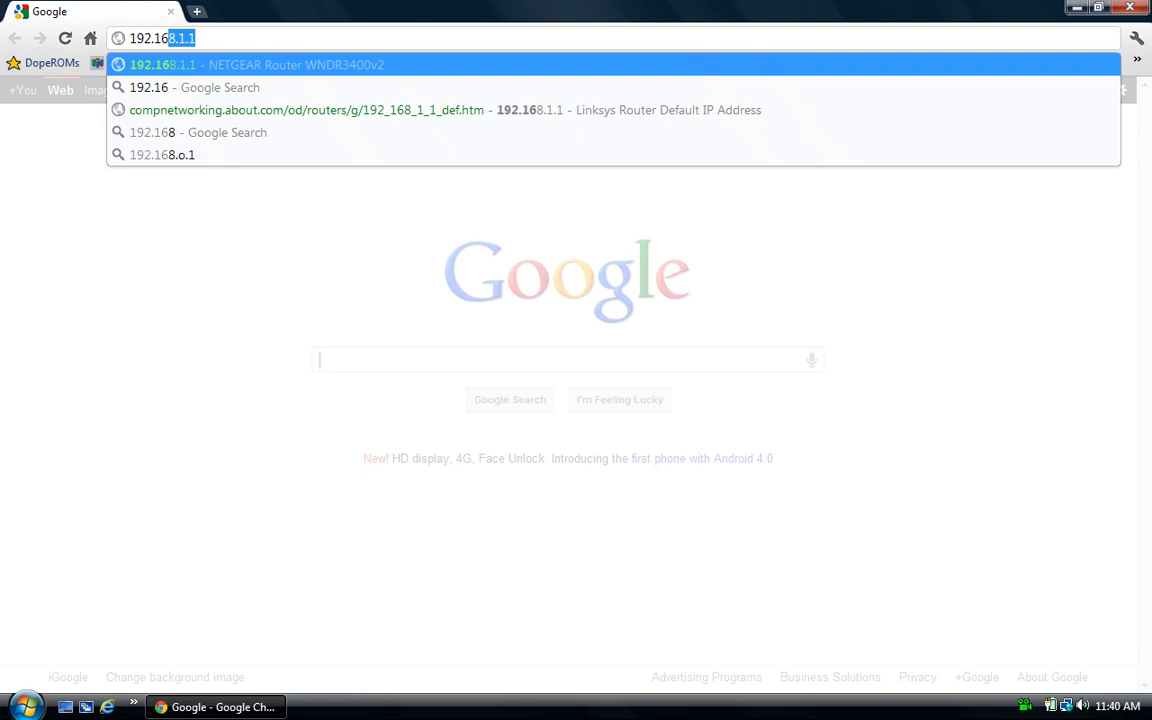
pyautogui.write('4/')
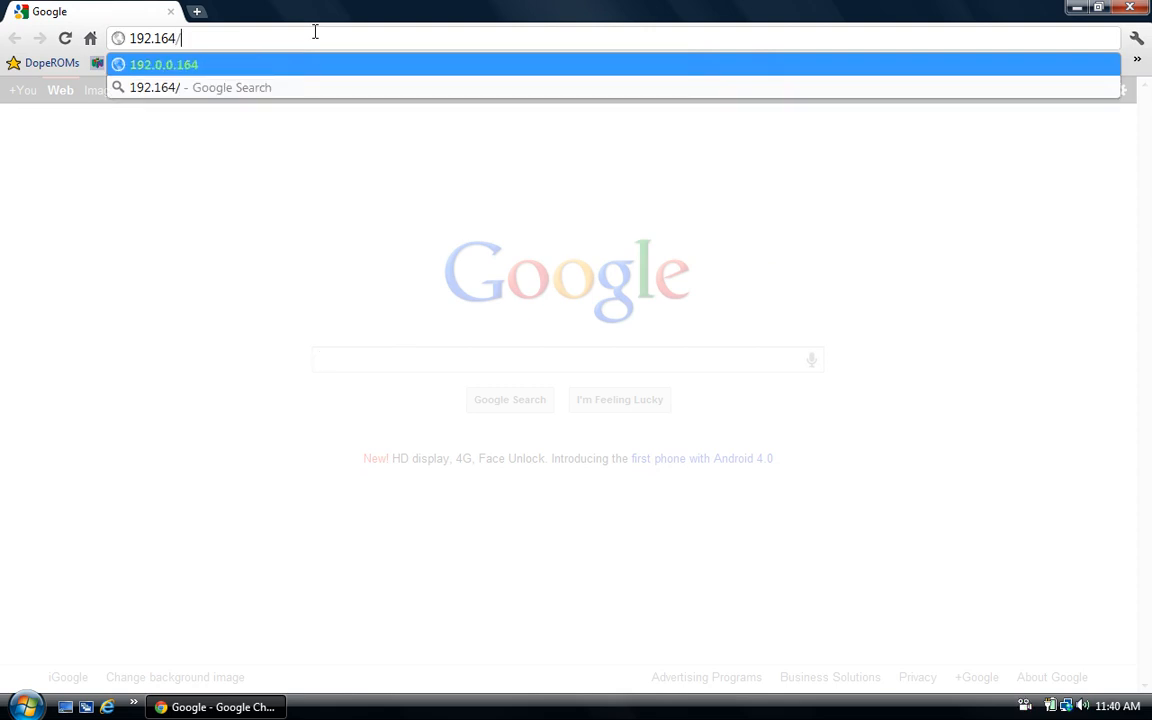
pyautogui.press('BackSpace')
pyautogui.write('.')
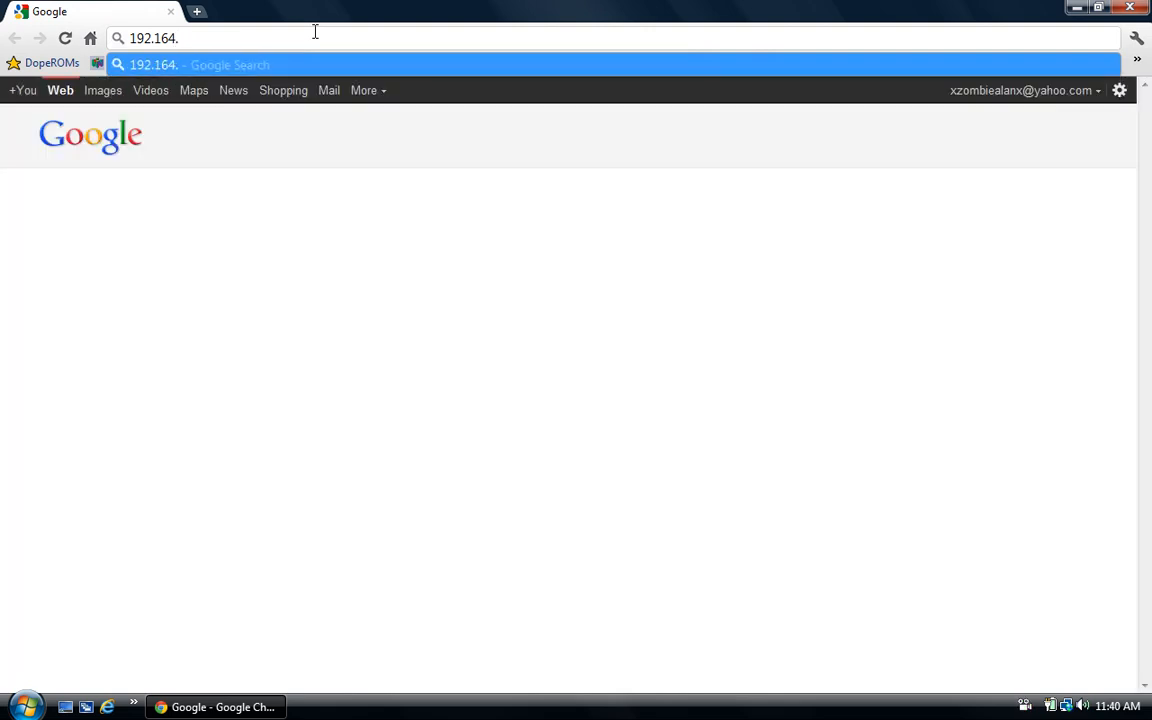
pyautogui.write('1')
pyautogui.write('.')
pyautogui.write('1.')
pyautogui.press('Return')
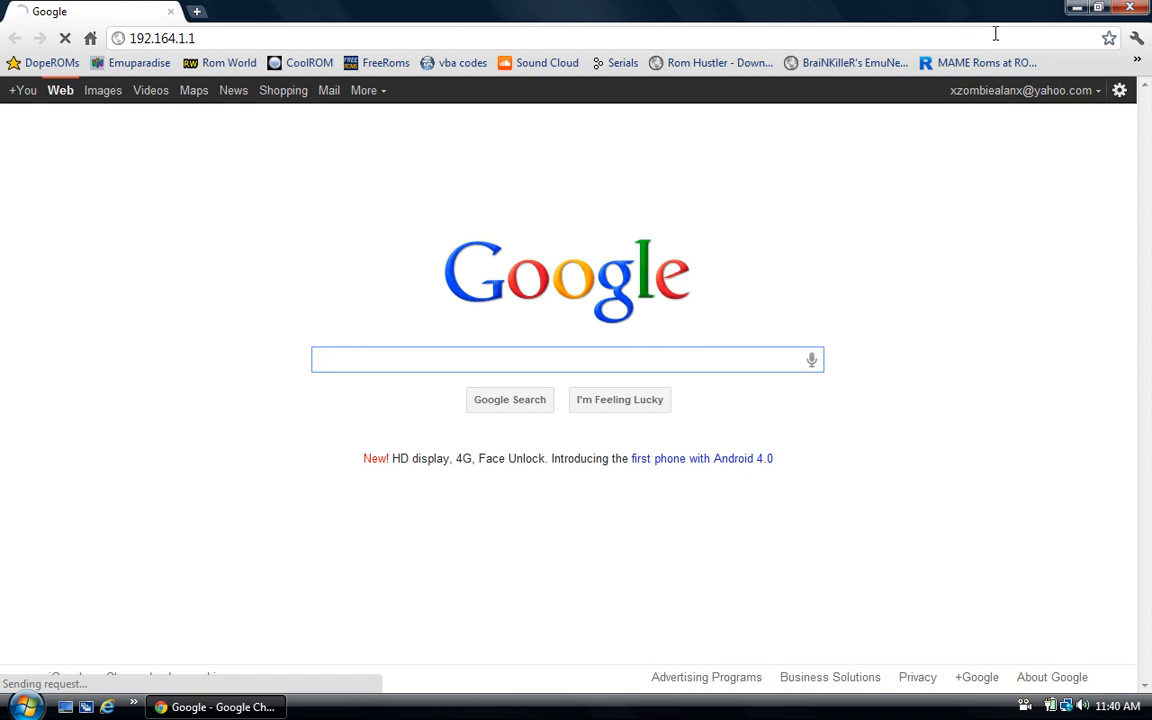
pyautogui.click(1137, 60)
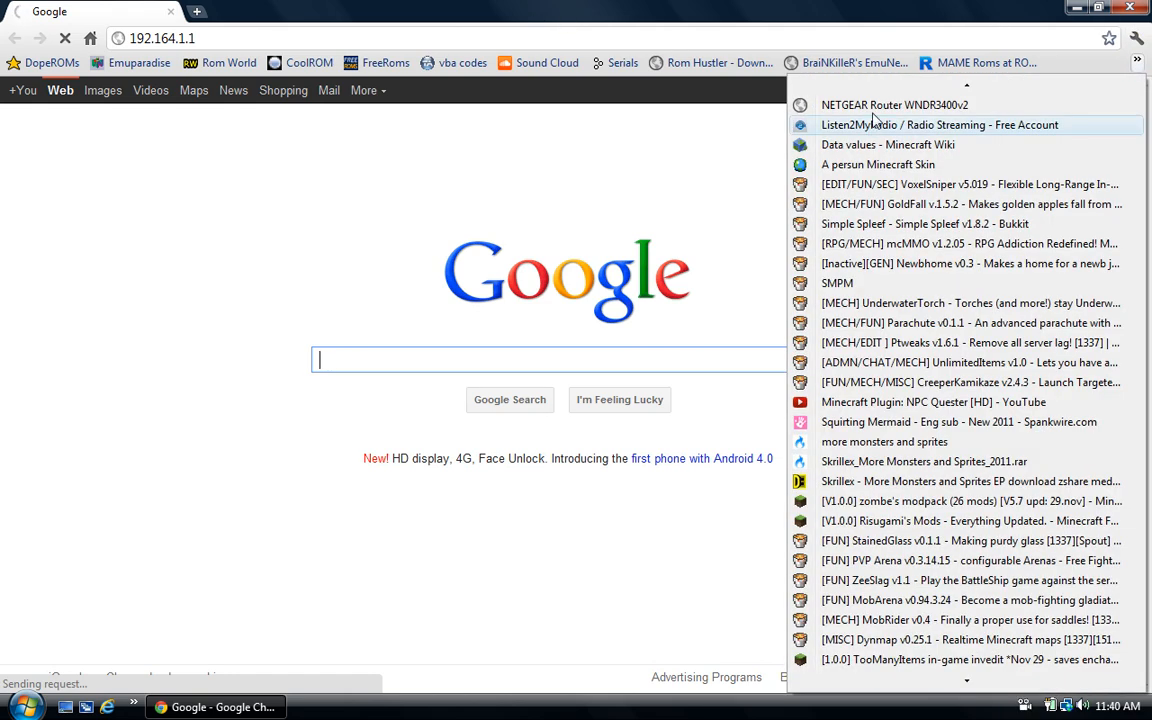
pyautogui.click(874, 106)
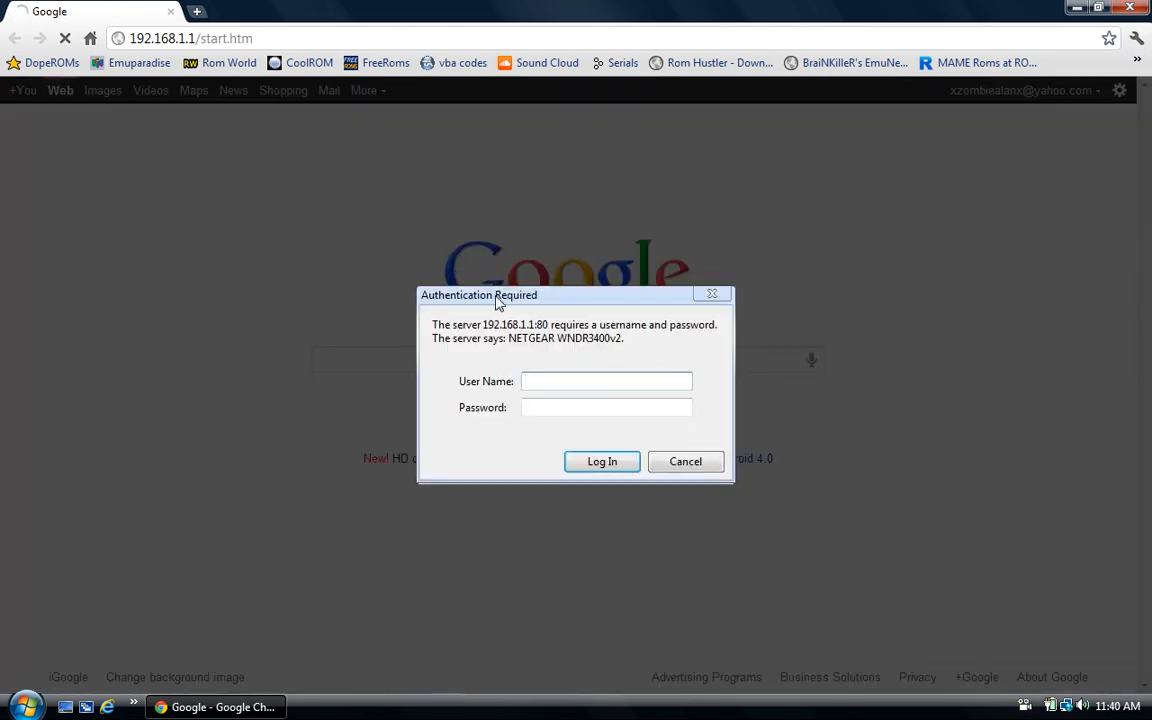
# - Log in to the router with the admin user name and the router password
pyautogui.moveTo(497, 302); pyautogui.dragTo(463, 225)
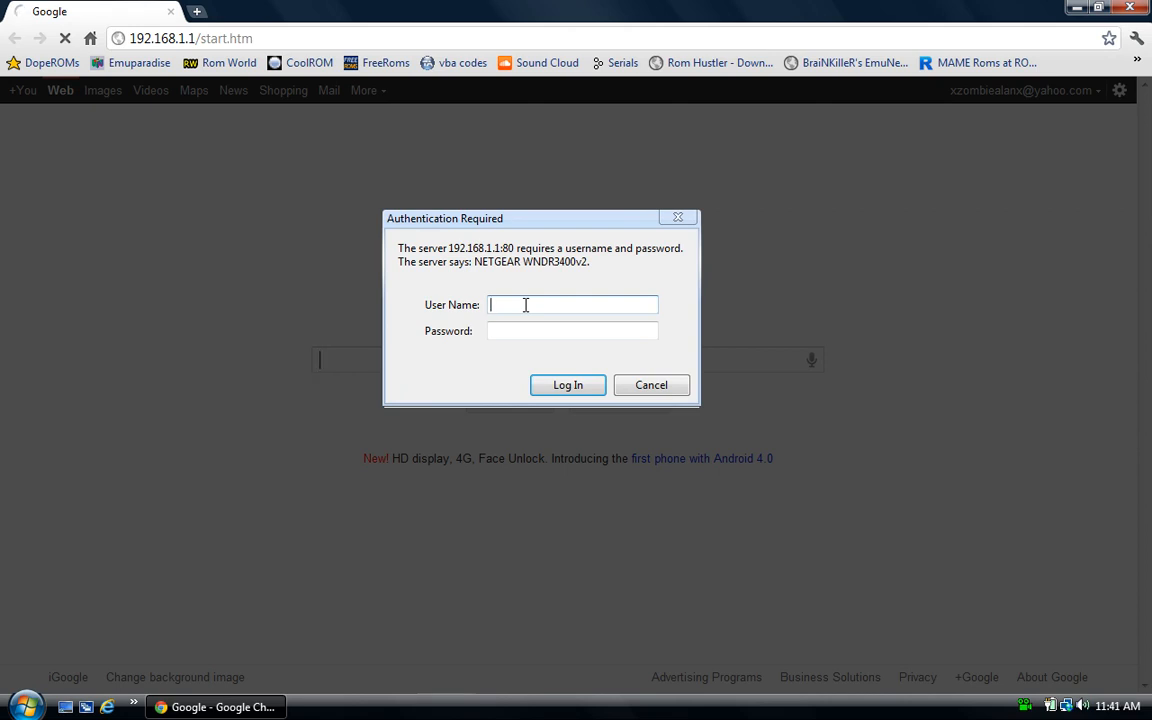
pyautogui.write('admin')
pyautogui.click(519, 332)
pyautogui.write('********')
pyautogui.press('Return')
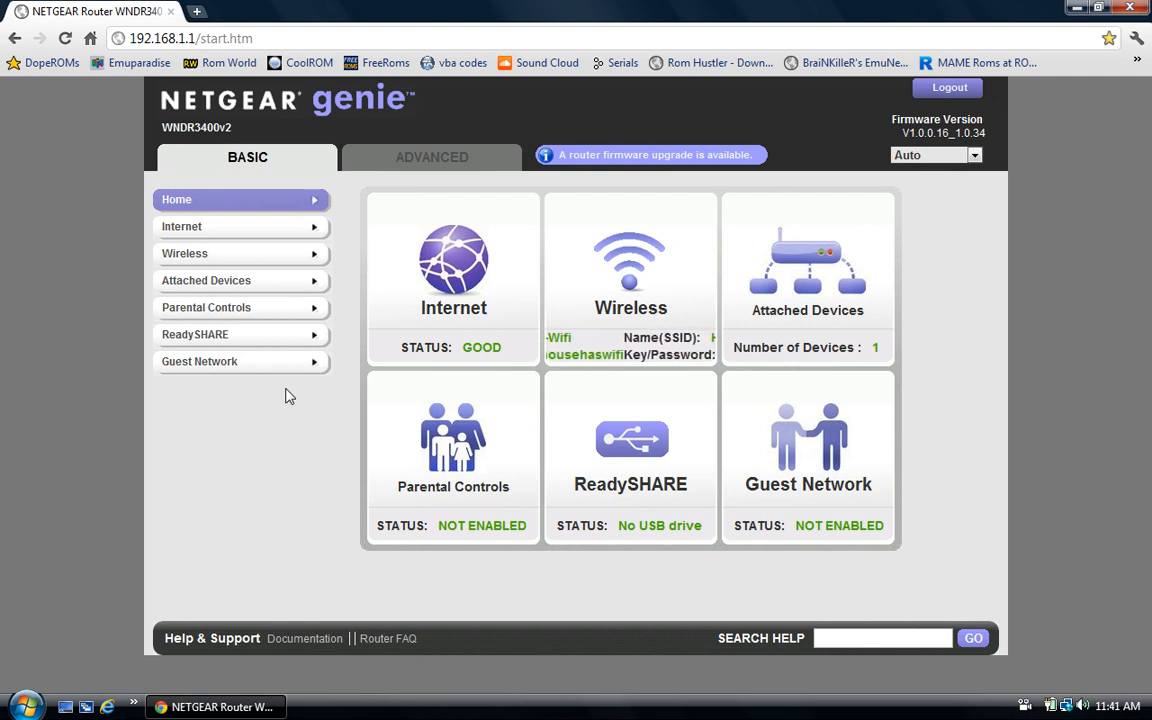
# - Open the router's Advanced Setup port forwarding page and review the existing MineCraft_Server rule
pyautogui.click(433, 162)
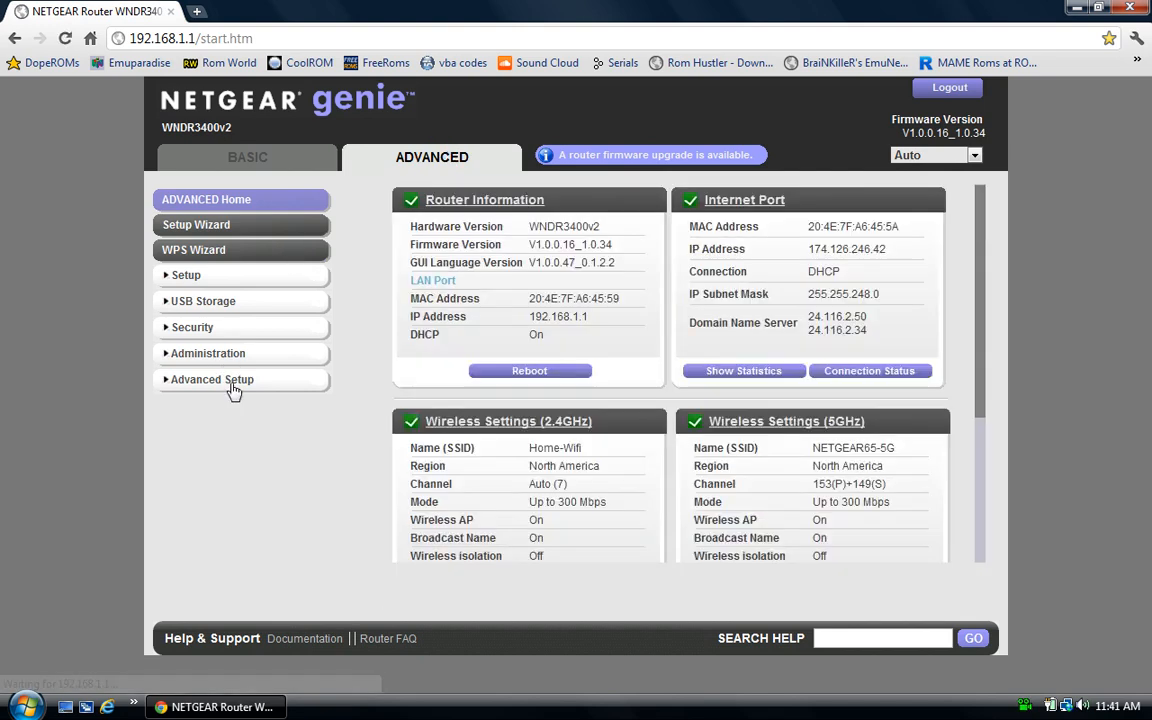
pyautogui.click(232, 390)
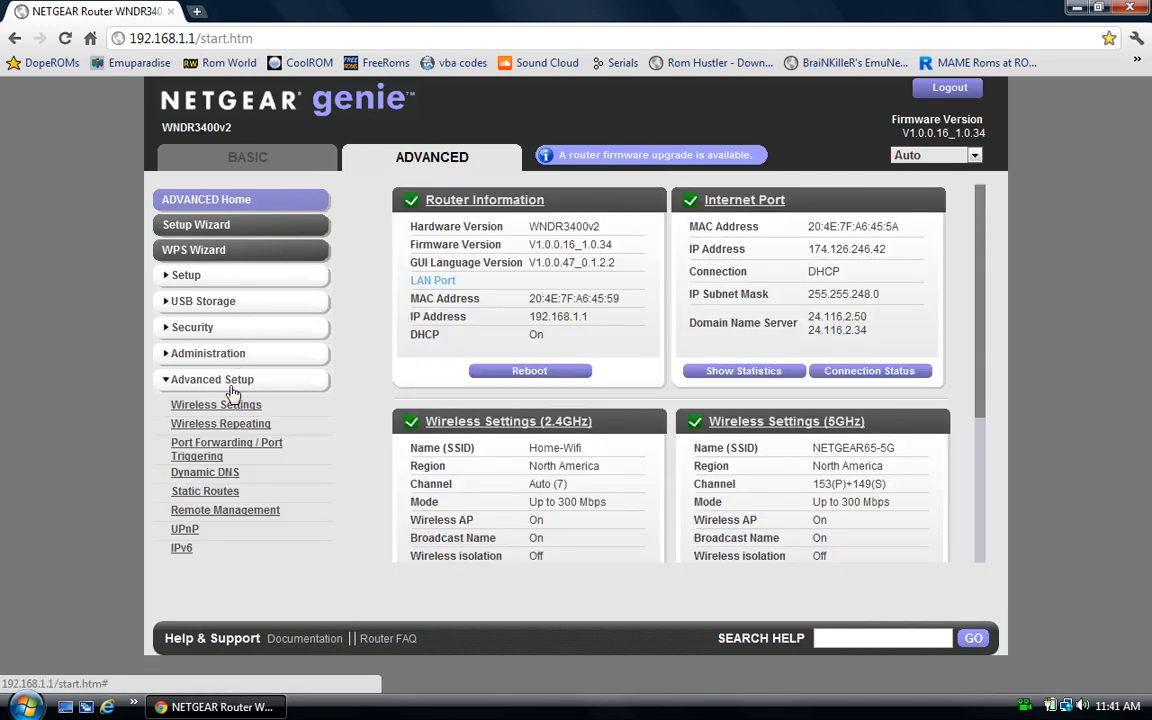
pyautogui.click(229, 447)
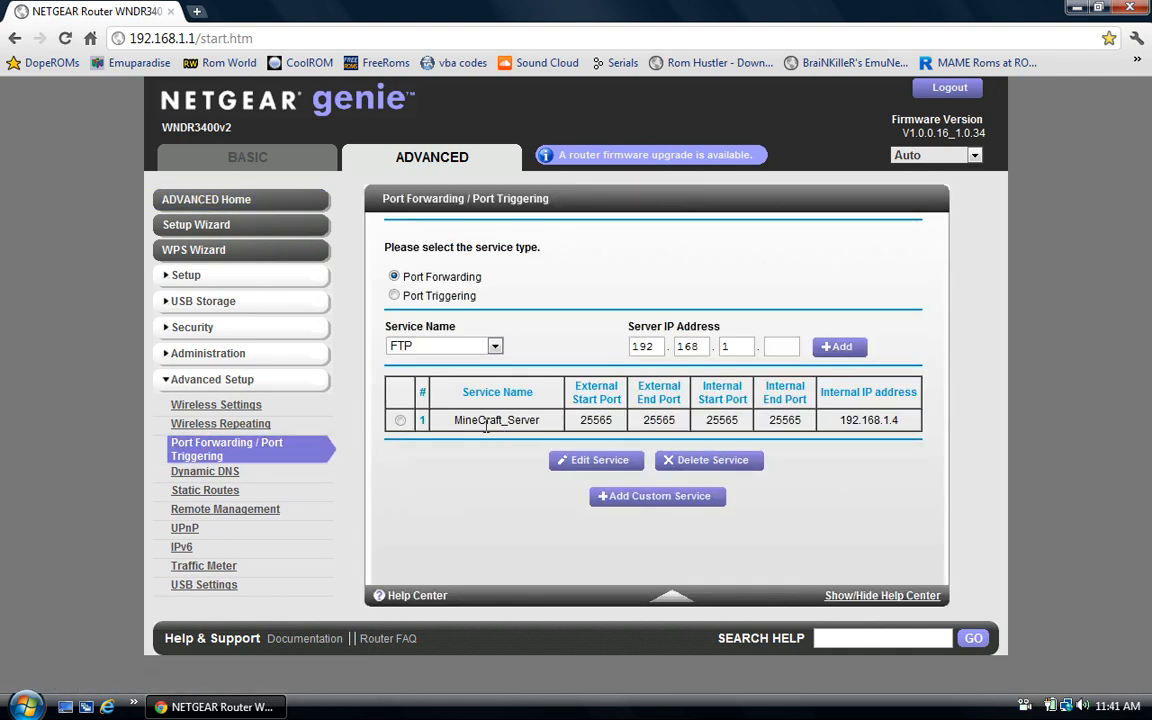
pyautogui.moveTo(452, 422); pyautogui.dragTo(928, 460)
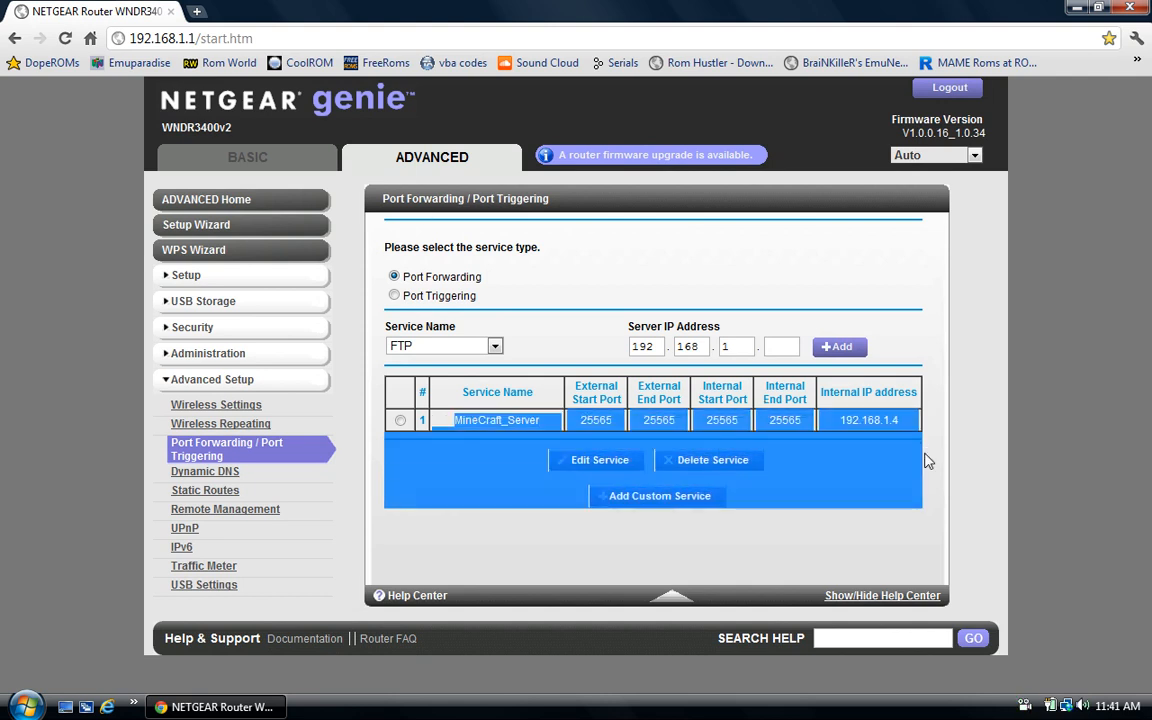
pyautogui.click(465, 494)
# - Start a custom forwarding service named 'Bukkit' and minimize the router page
pyautogui.click(643, 500)
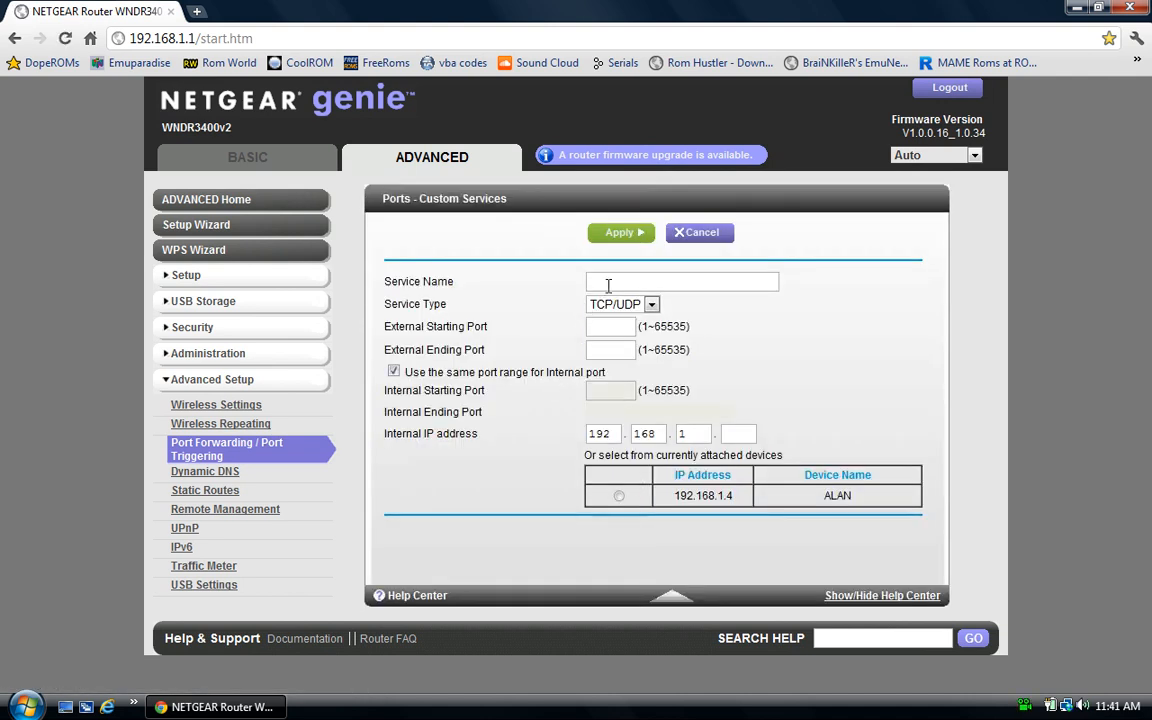
pyautogui.click(608, 285)
pyautogui.write('Bukkit')
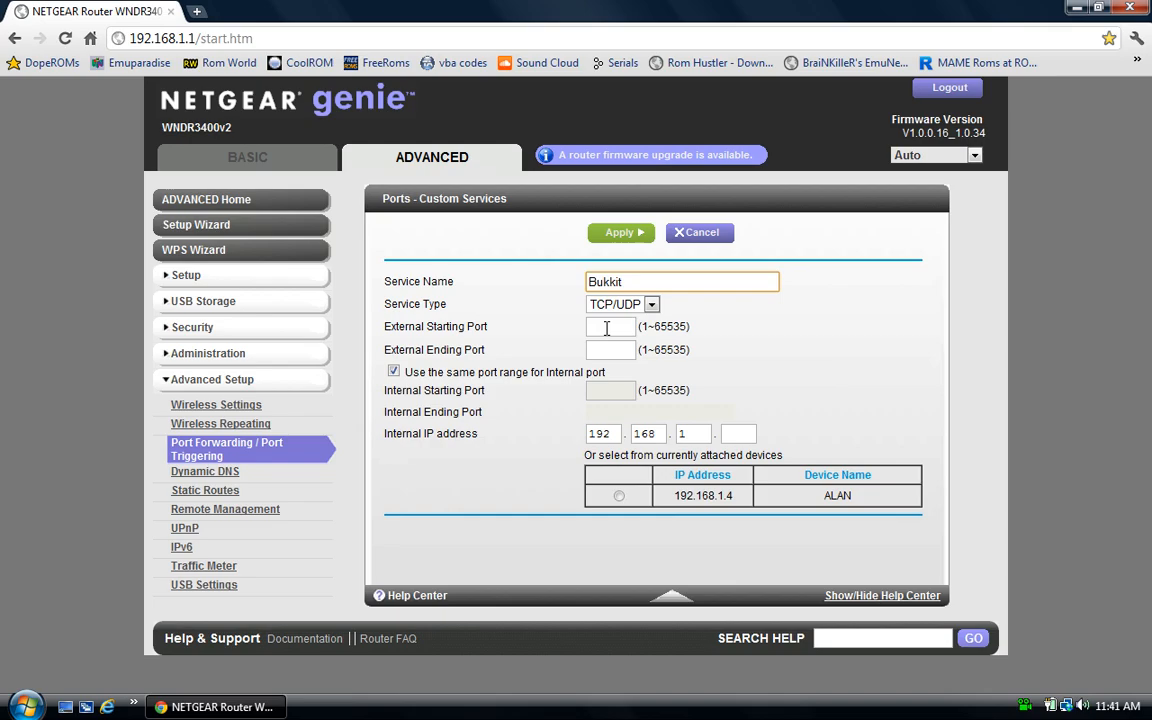
pyautogui.click(1076, 7)
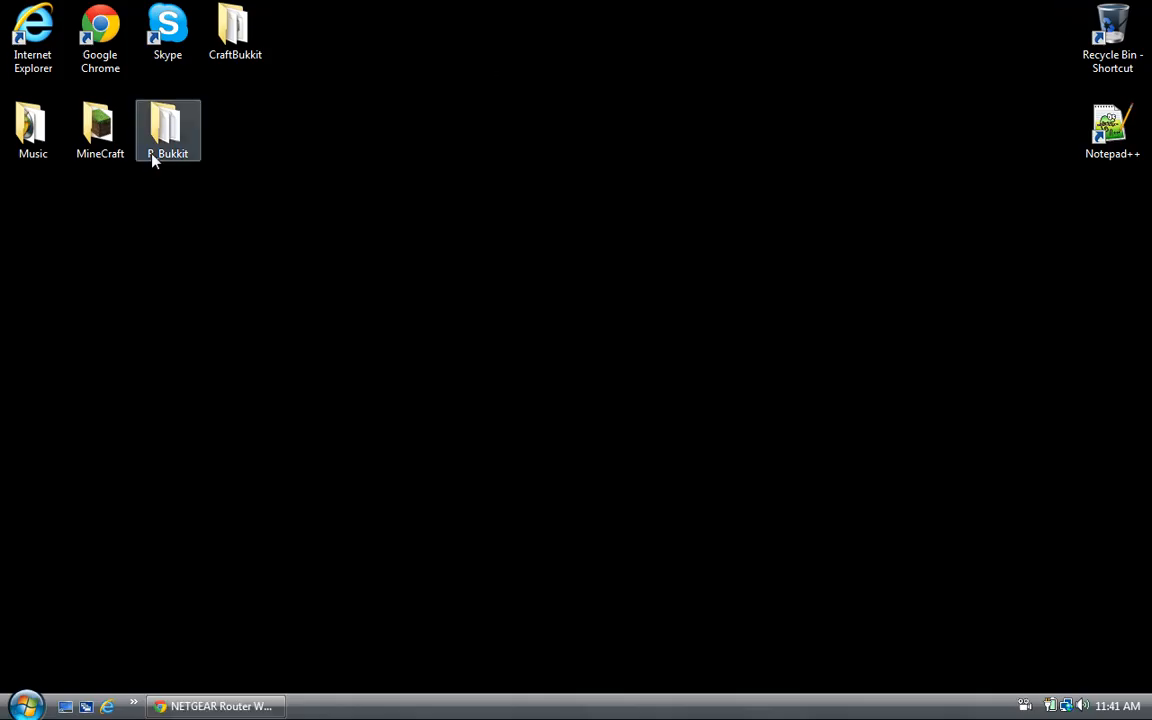
# - Open CraftBukkit's server.properties, confirm server-port is 25565, and return to the router page
pyautogui.doubleClick(238, 28)
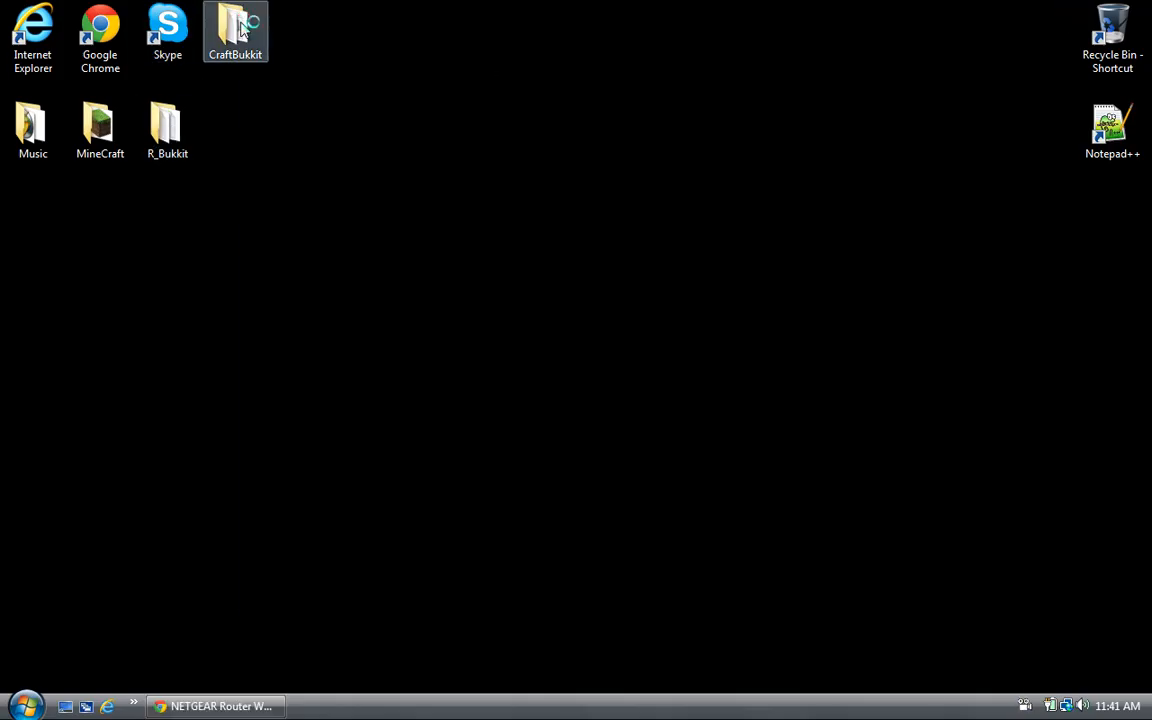
pyautogui.click(420, 380)
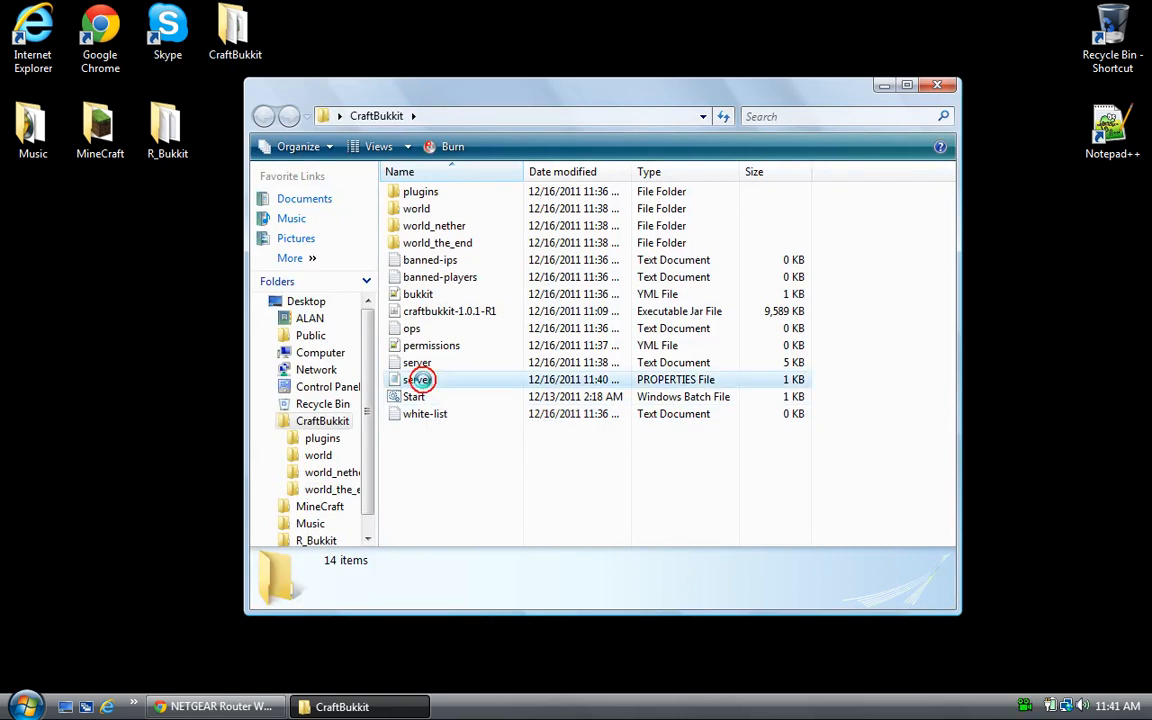
pyautogui.click(944, 85)
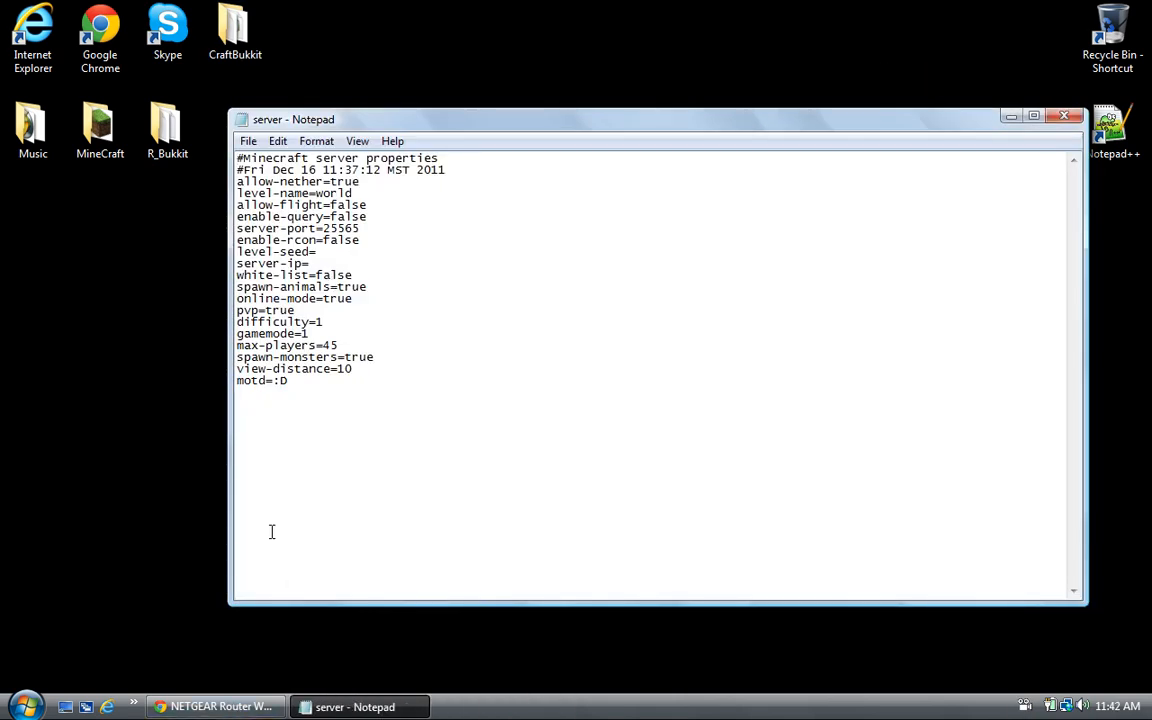
pyautogui.doubleClick(340, 228)
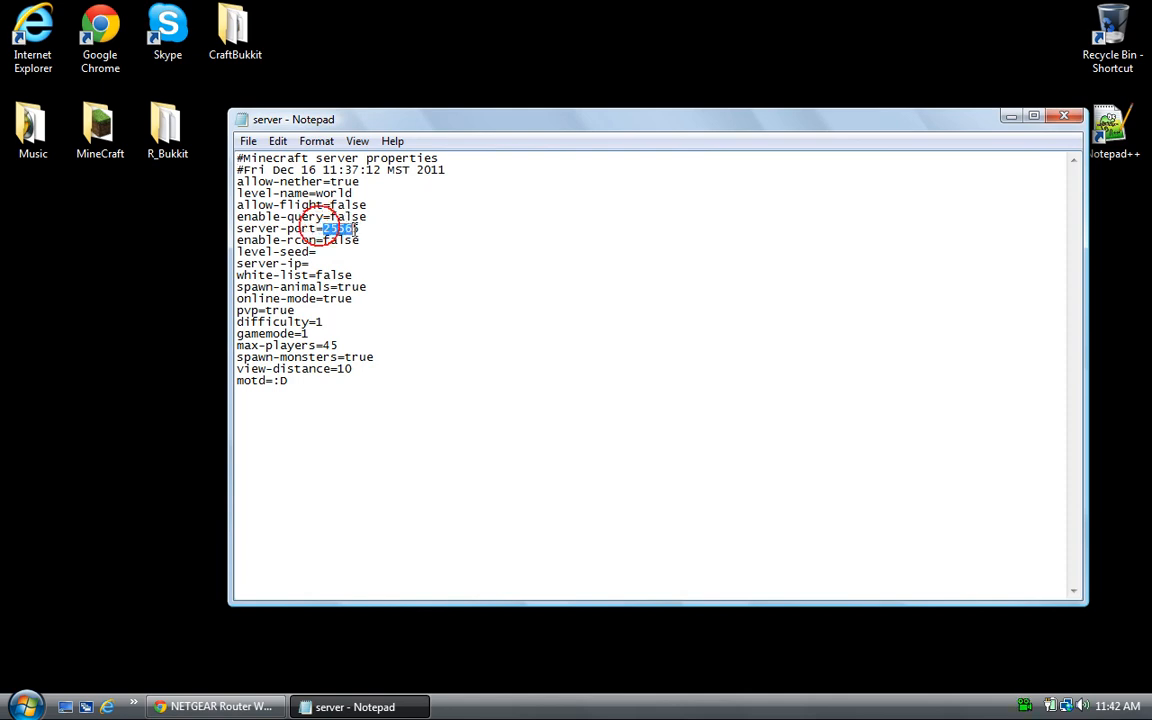
pyautogui.click(215, 706)
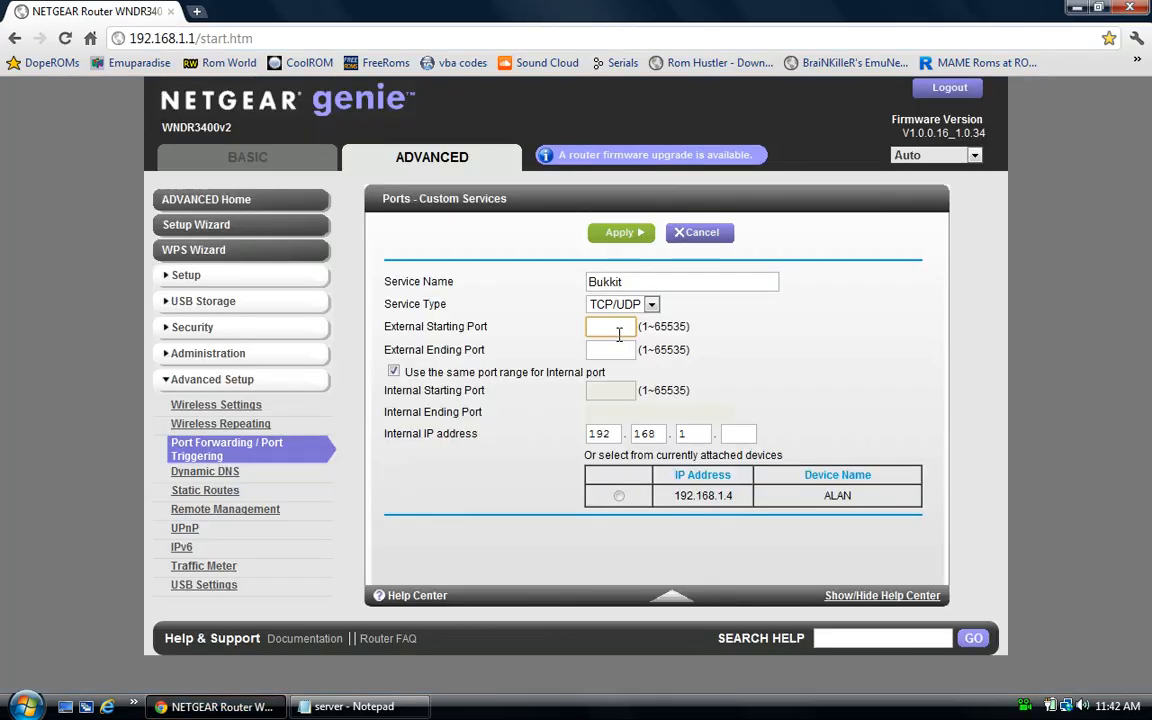
# - Forward external ports 25565–25565 for the Bukkit service to the PC at 192.168.1.4
pyautogui.write('25565')
pyautogui.click(612, 349)
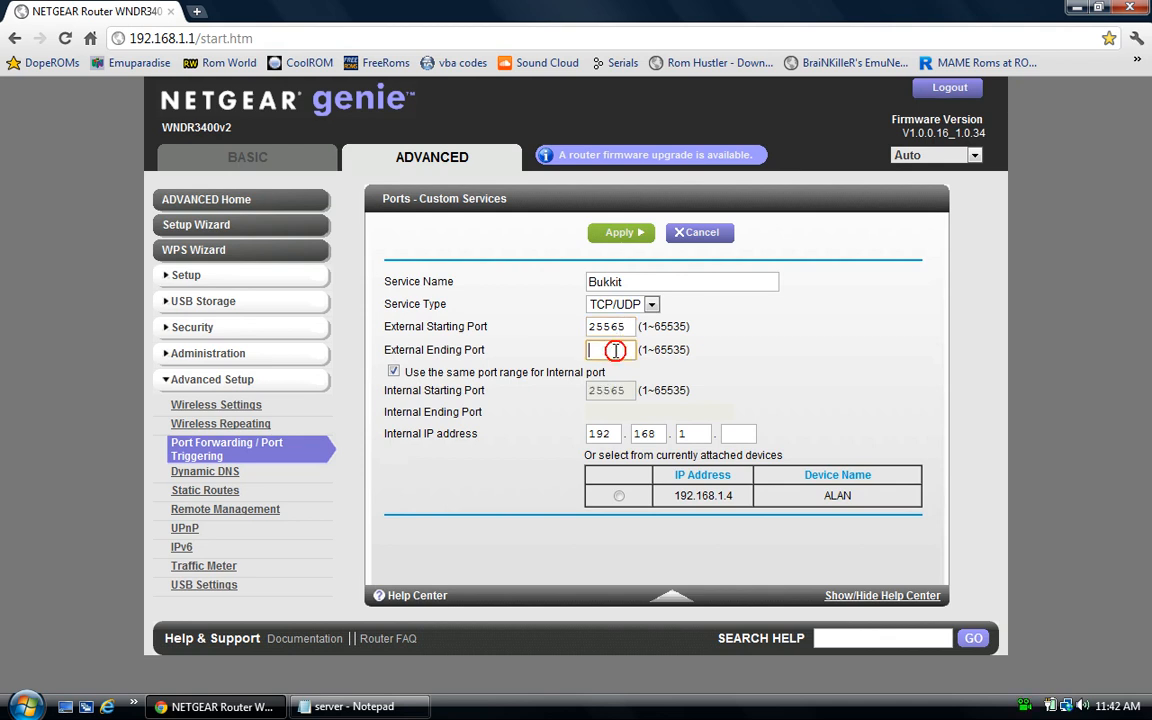
pyautogui.write('25565')
pyautogui.click(618, 497)
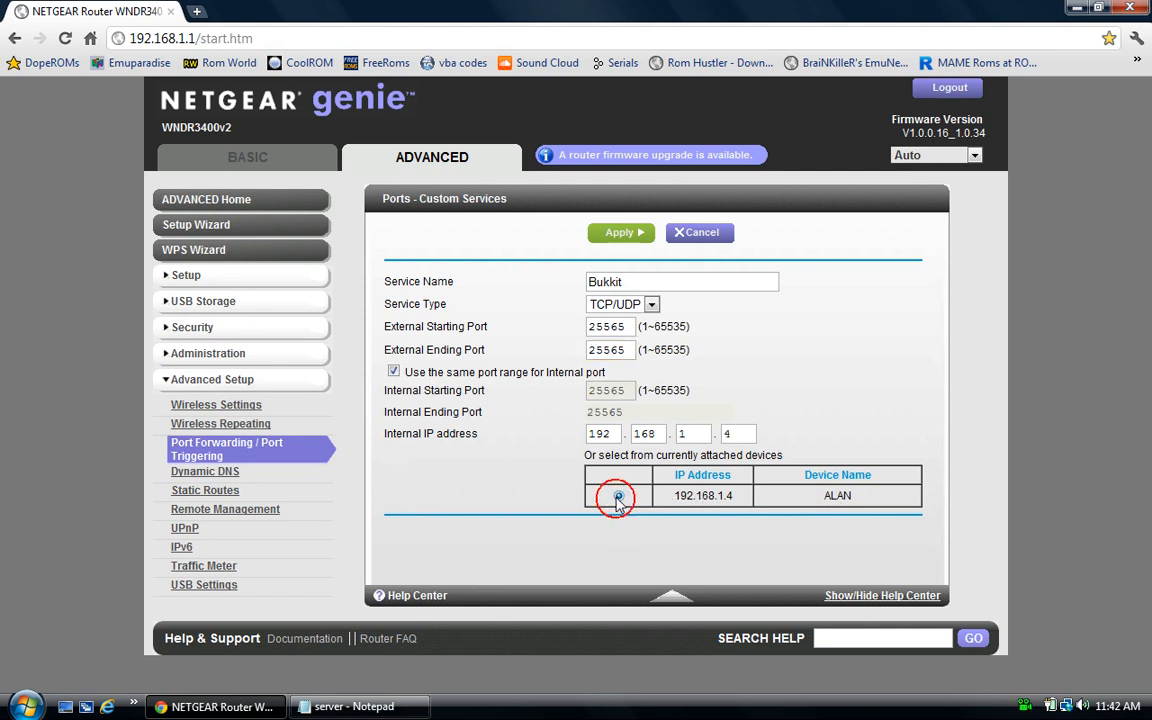
pyautogui.click(739, 433)
# - Enter server-ip=192.168.1.4 in server.properties, save it, and minimize Notepad
pyautogui.click(350, 706)
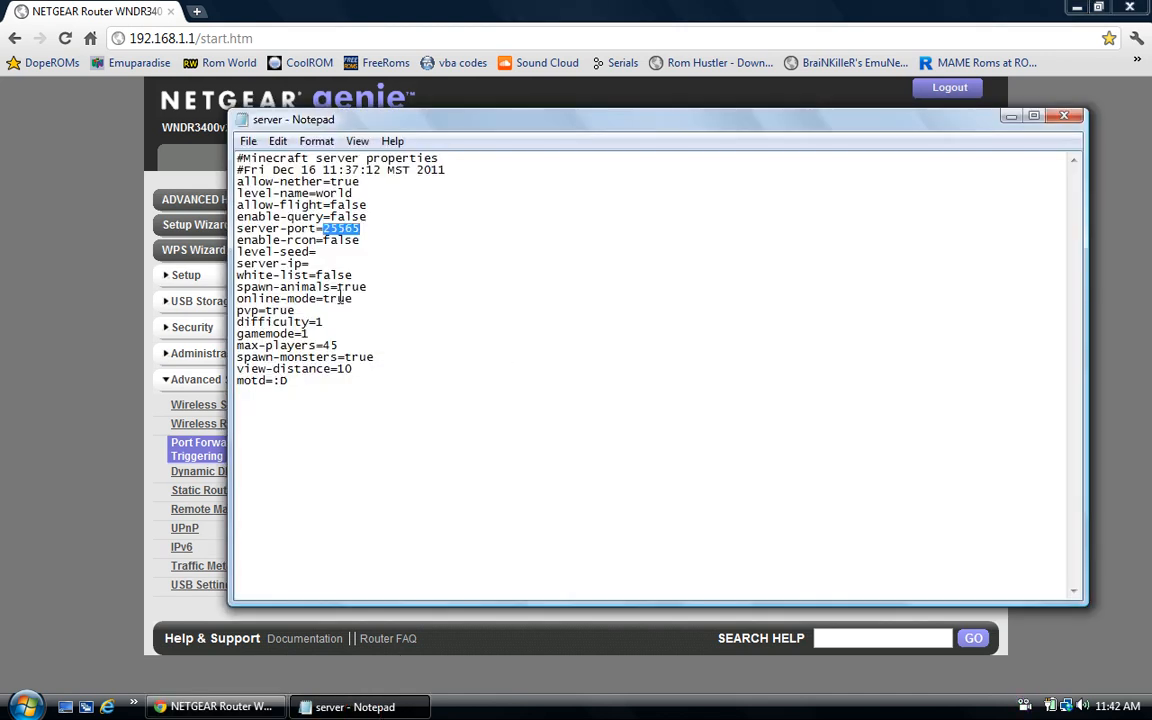
pyautogui.click(320, 265)
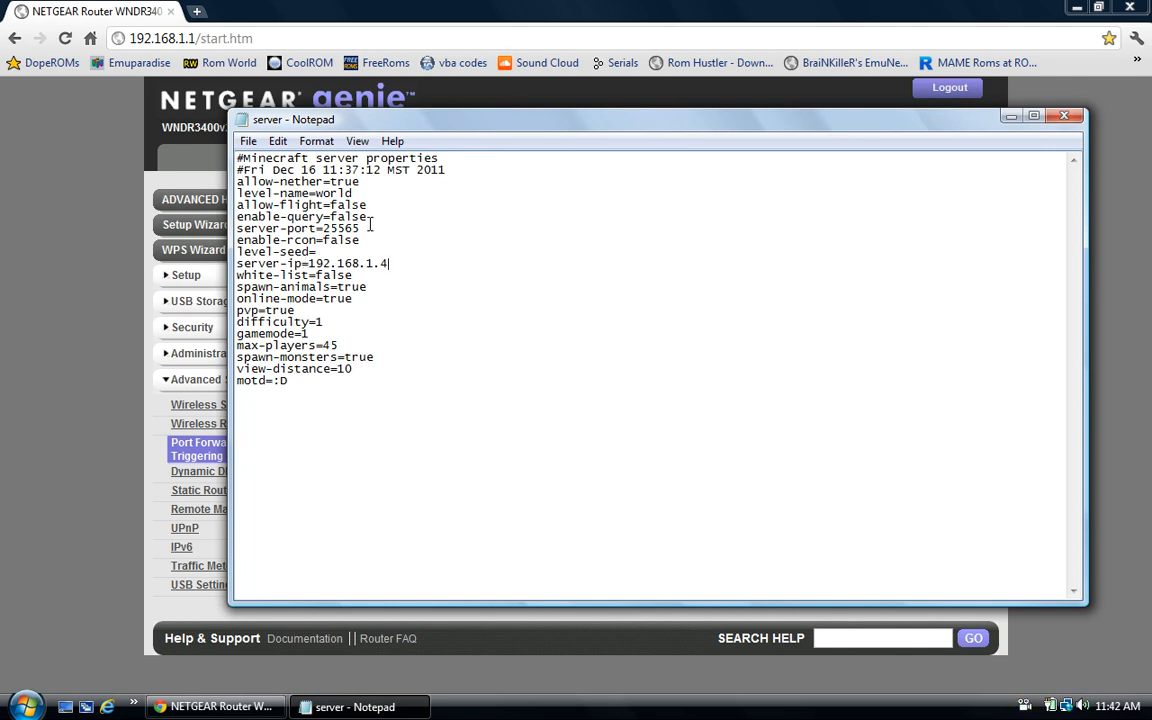
pyautogui.click(246, 141)
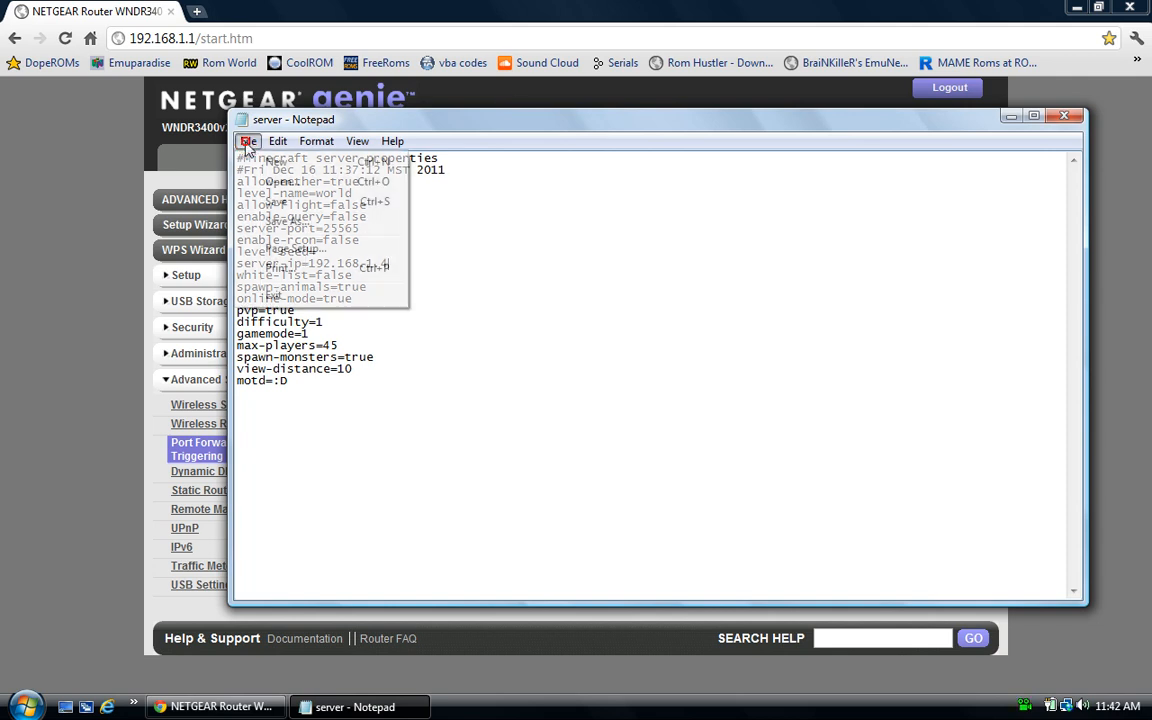
pyautogui.click(297, 203)
pyautogui.click(1011, 116)
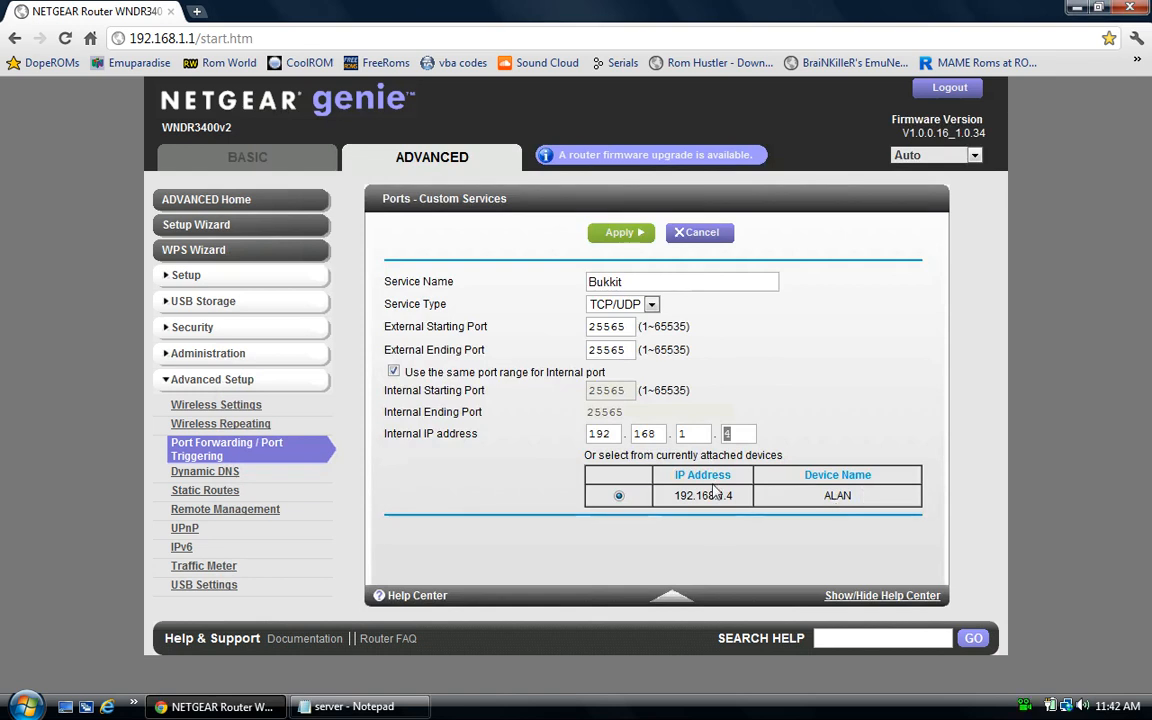
# - Cancel the Bukkit service, keep the MineCraft_Server rule for port 25565, and close the browser
pyautogui.click(702, 237)
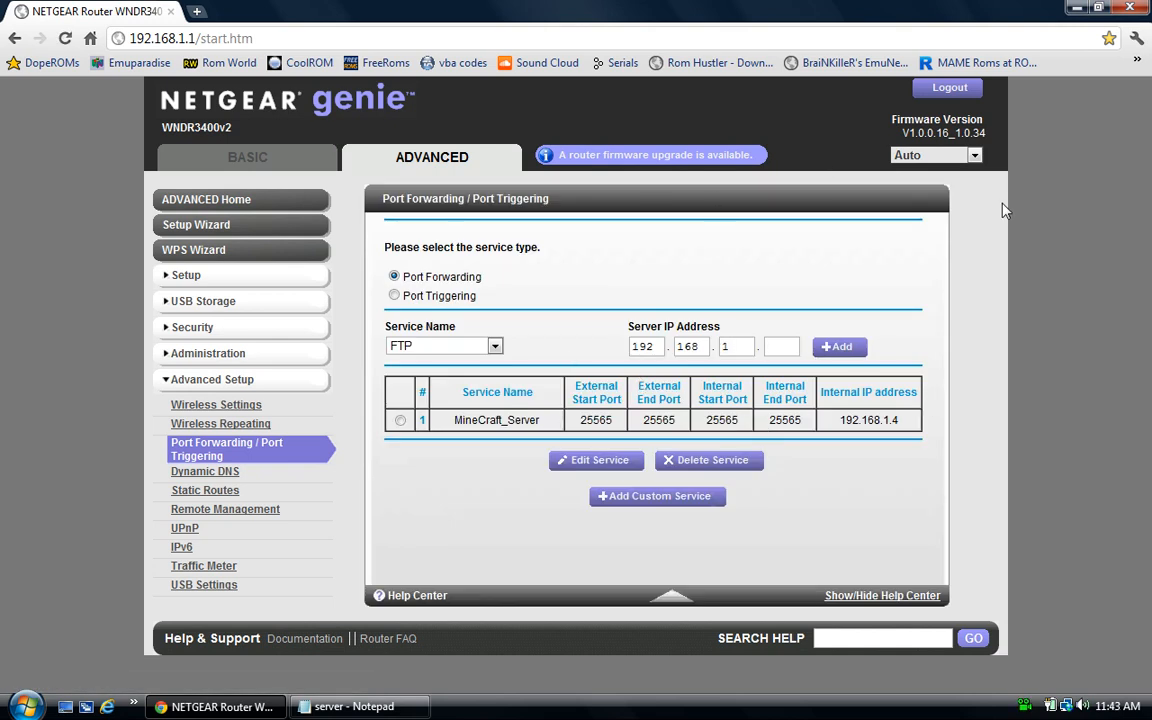
pyautogui.click(1141, 9)
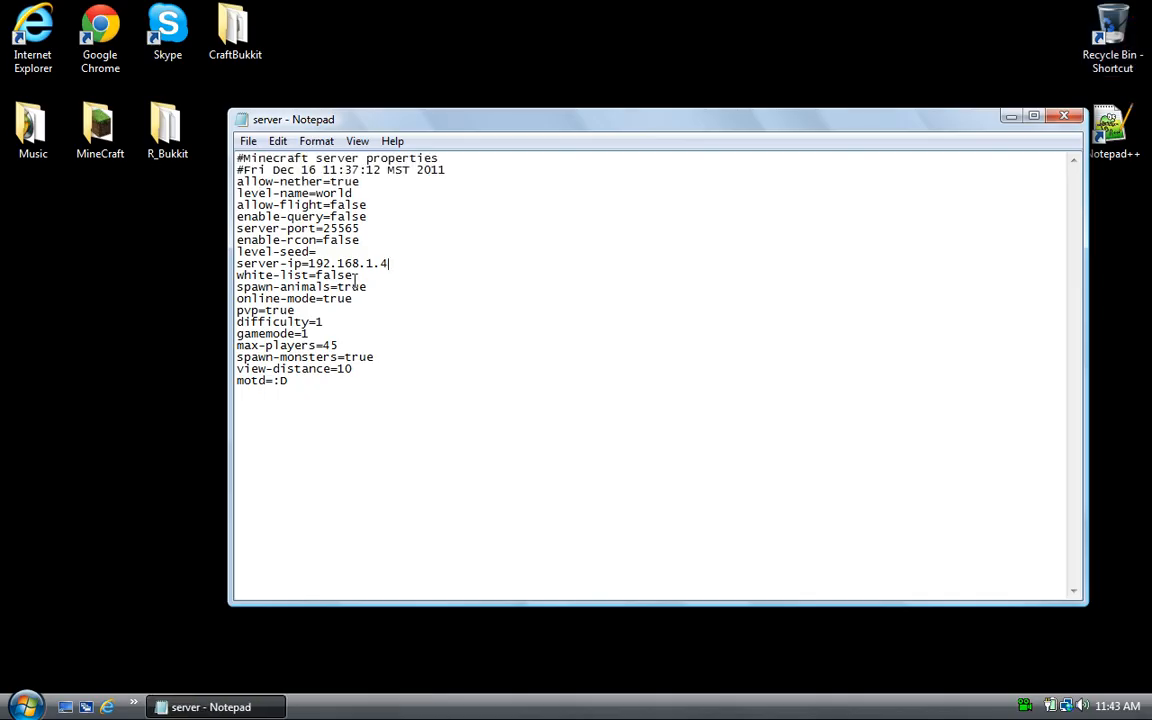
# - Save and close server.properties, then reopen the CraftBukkit folder
pyautogui.click(249, 141)
pyautogui.click(275, 200)
pyautogui.click(1068, 117)
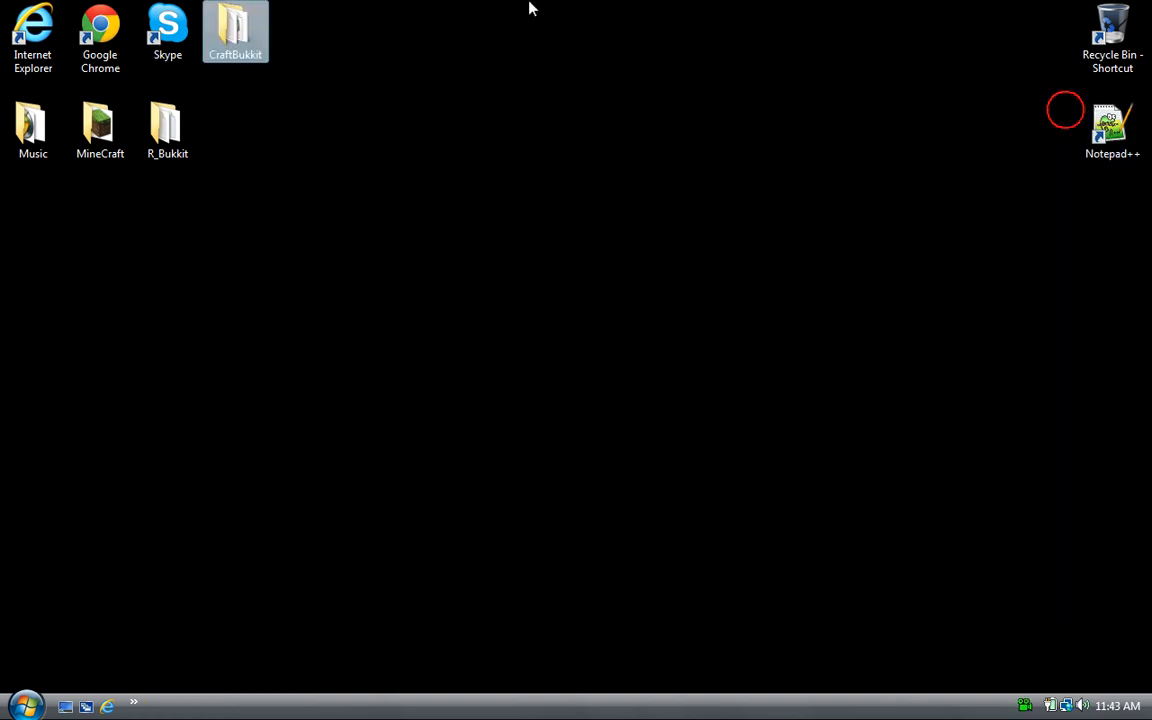
pyautogui.doubleClick(230, 40)
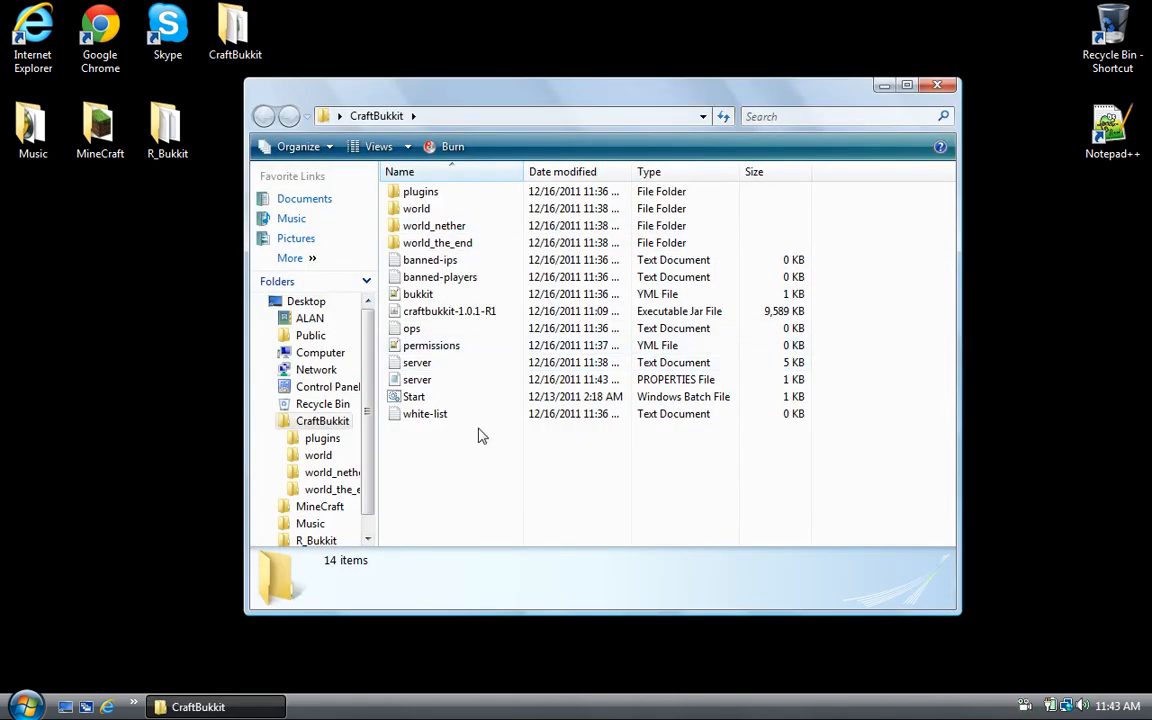
# - Review the CraftBukkit server files, check the empty plugins folder, and go back
pyautogui.moveTo(441, 420); pyautogui.dragTo(380, 166)
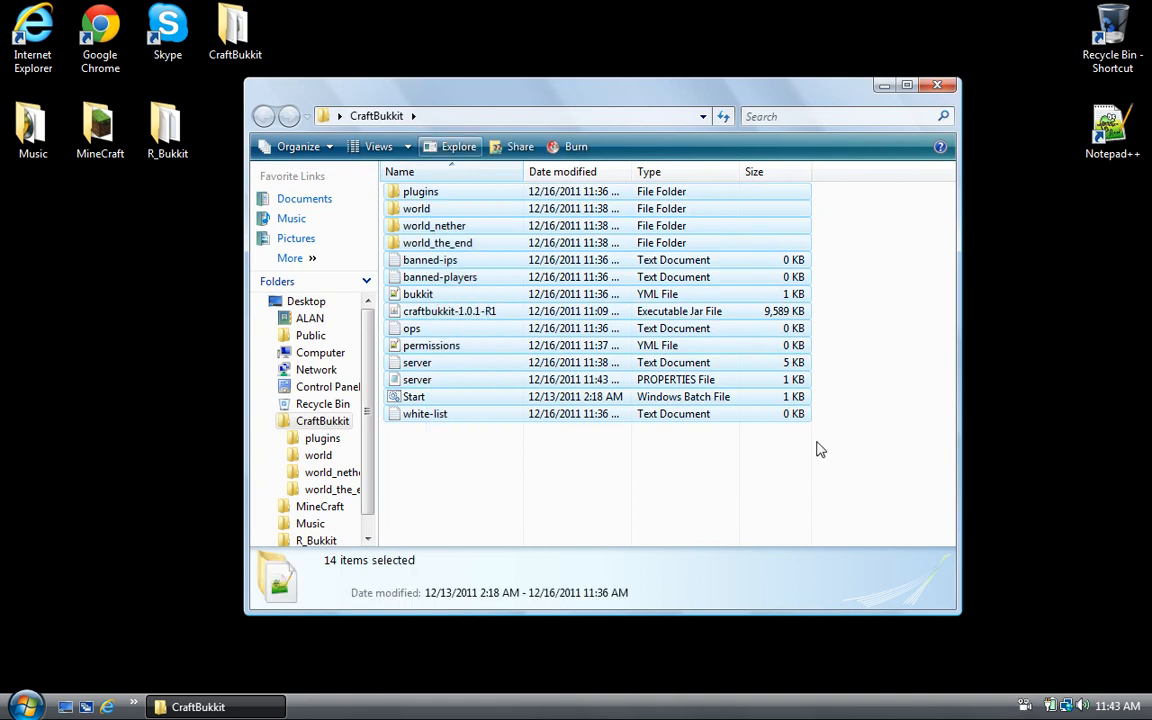
pyautogui.click(676, 495)
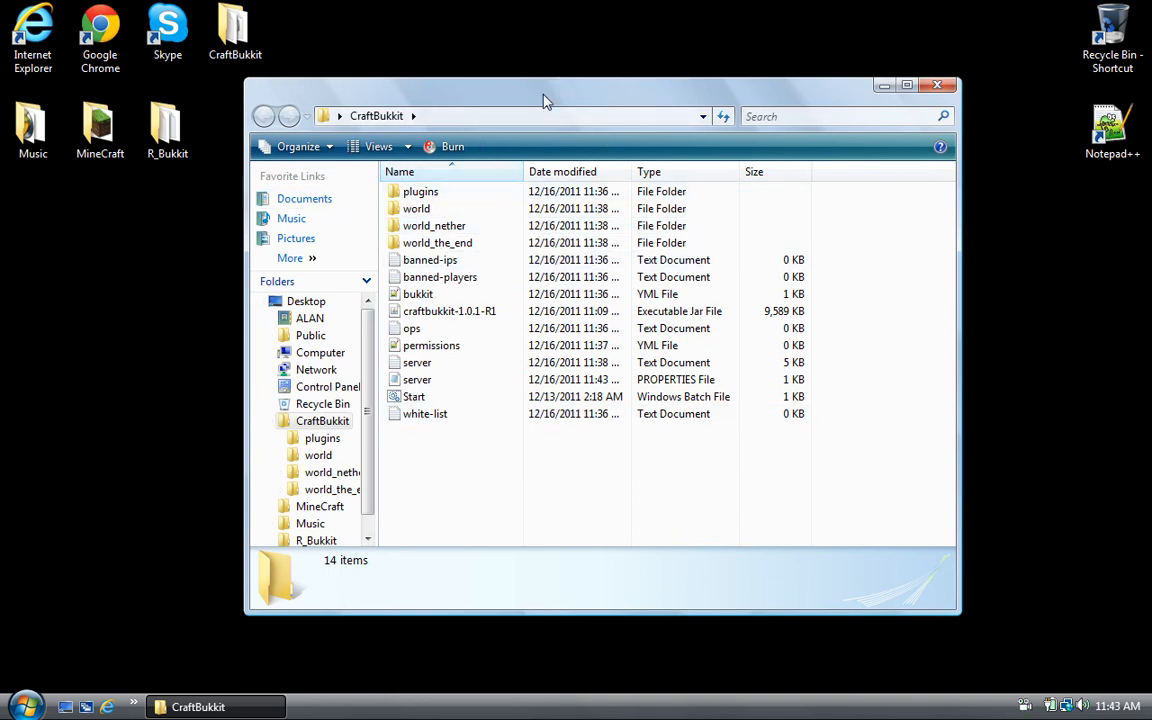
pyautogui.click(237, 22)
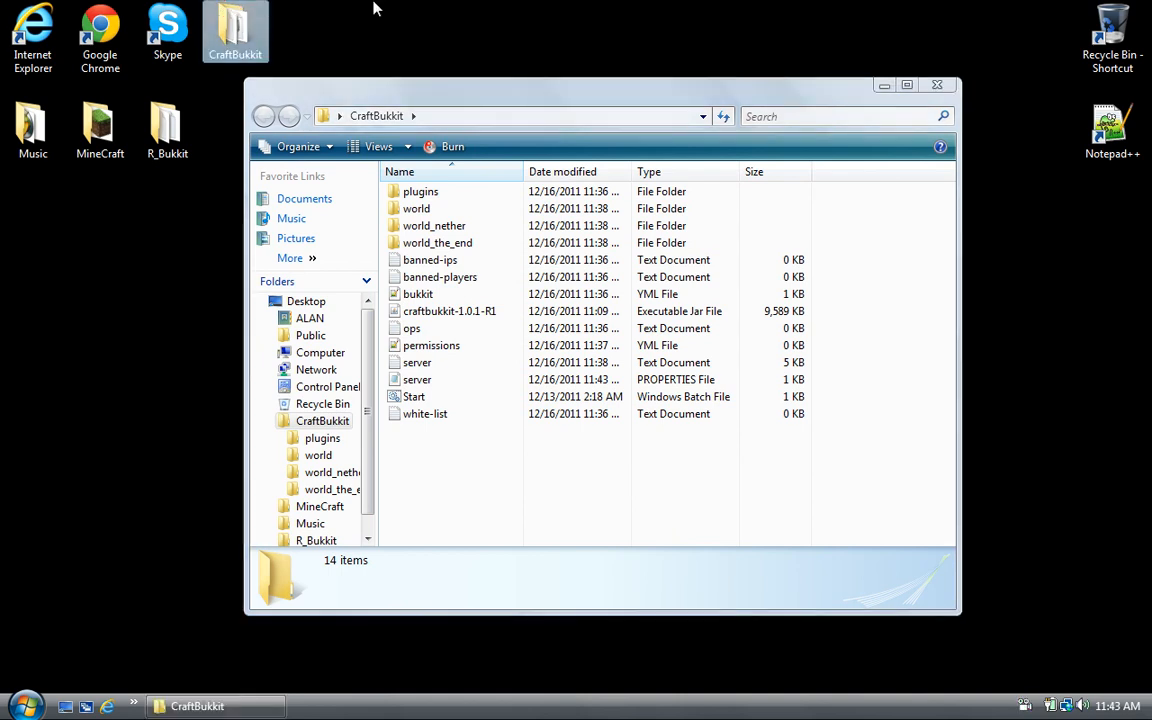
pyautogui.moveTo(421, 2); pyautogui.dragTo(106, 331)
pyautogui.click(108, 330)
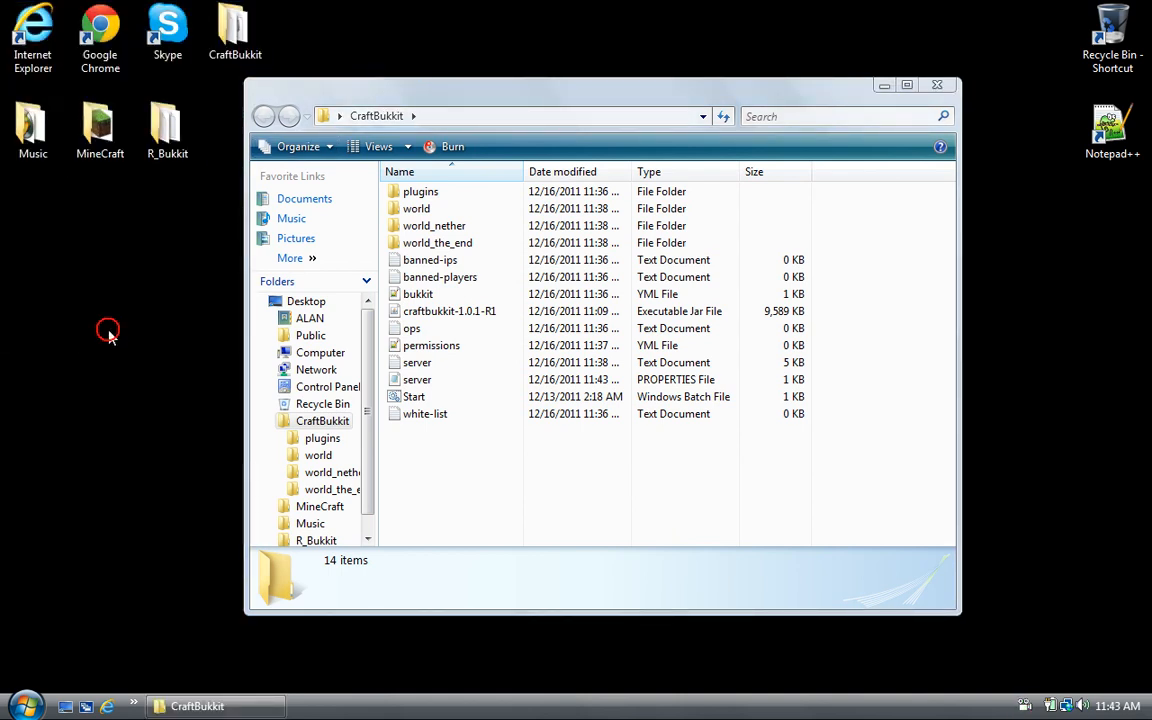
pyautogui.click(441, 193)
pyautogui.doubleClick(441, 193)
pyautogui.click(262, 115)
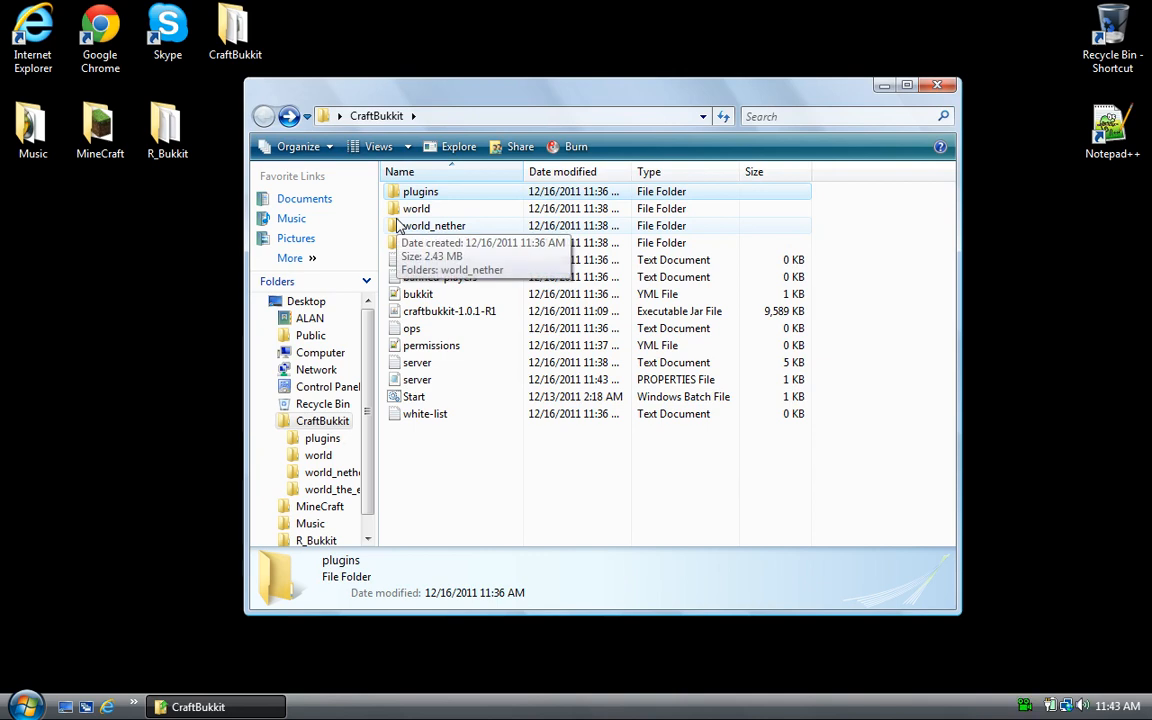